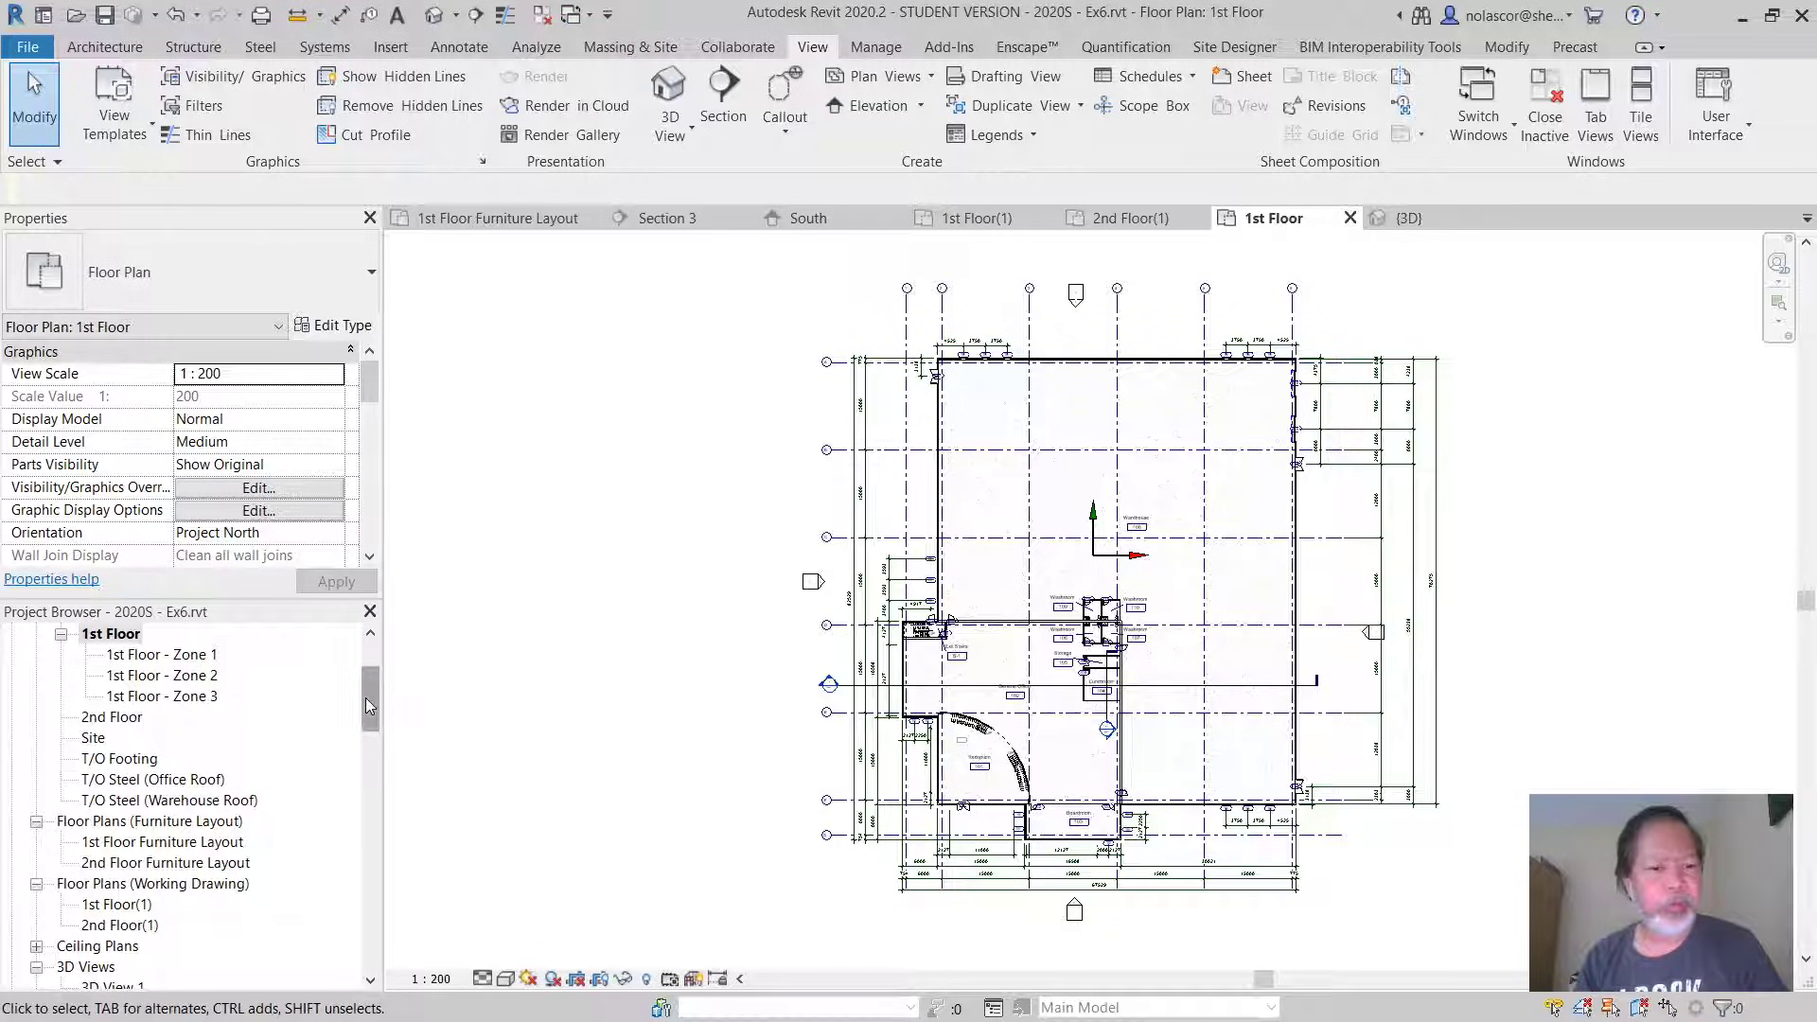
Scroll the Project Browser down to Sheets (all) and select it.
{"action": "left_click_drag", "start_coordinate": [365, 696], "coordinate": [407, 811]}
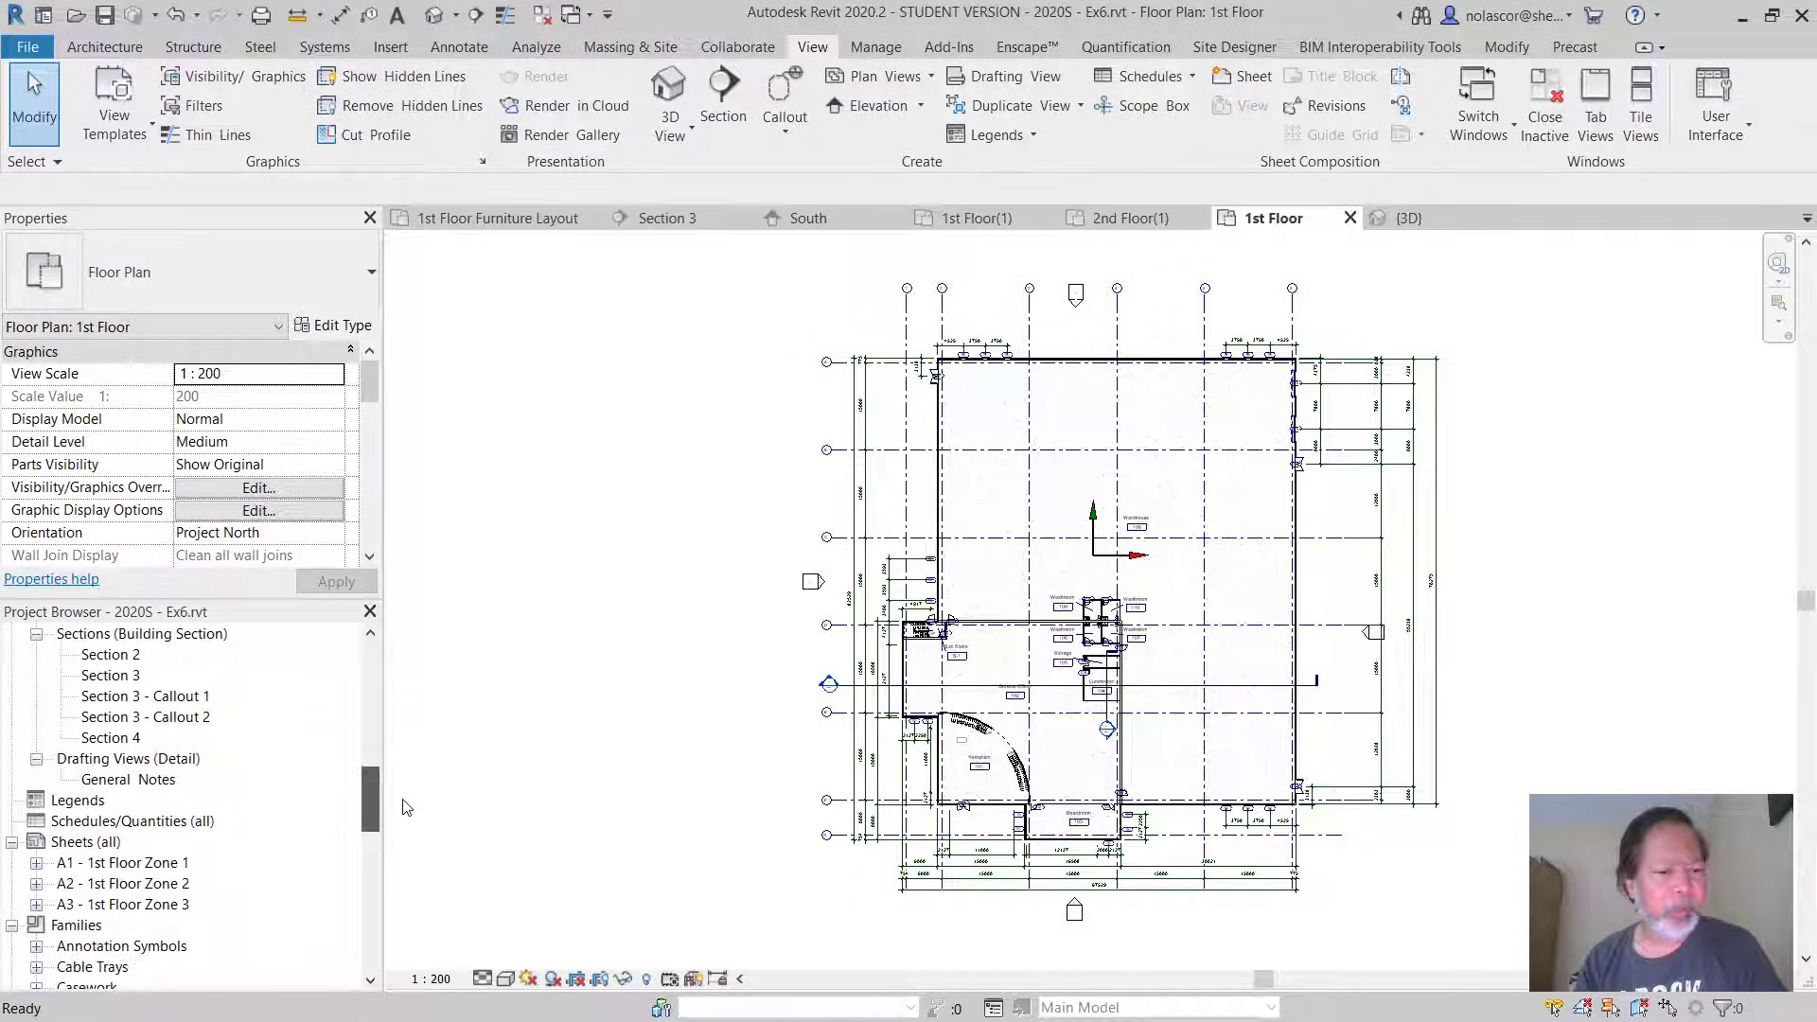
{"action": "left_click", "coordinate": [104, 845]}
Save the project and create new sheet A4 with the SC-A_M_ARCH-D(24X36Landscape) titleblock.
{"action": "right_click", "coordinate": [107, 847]}
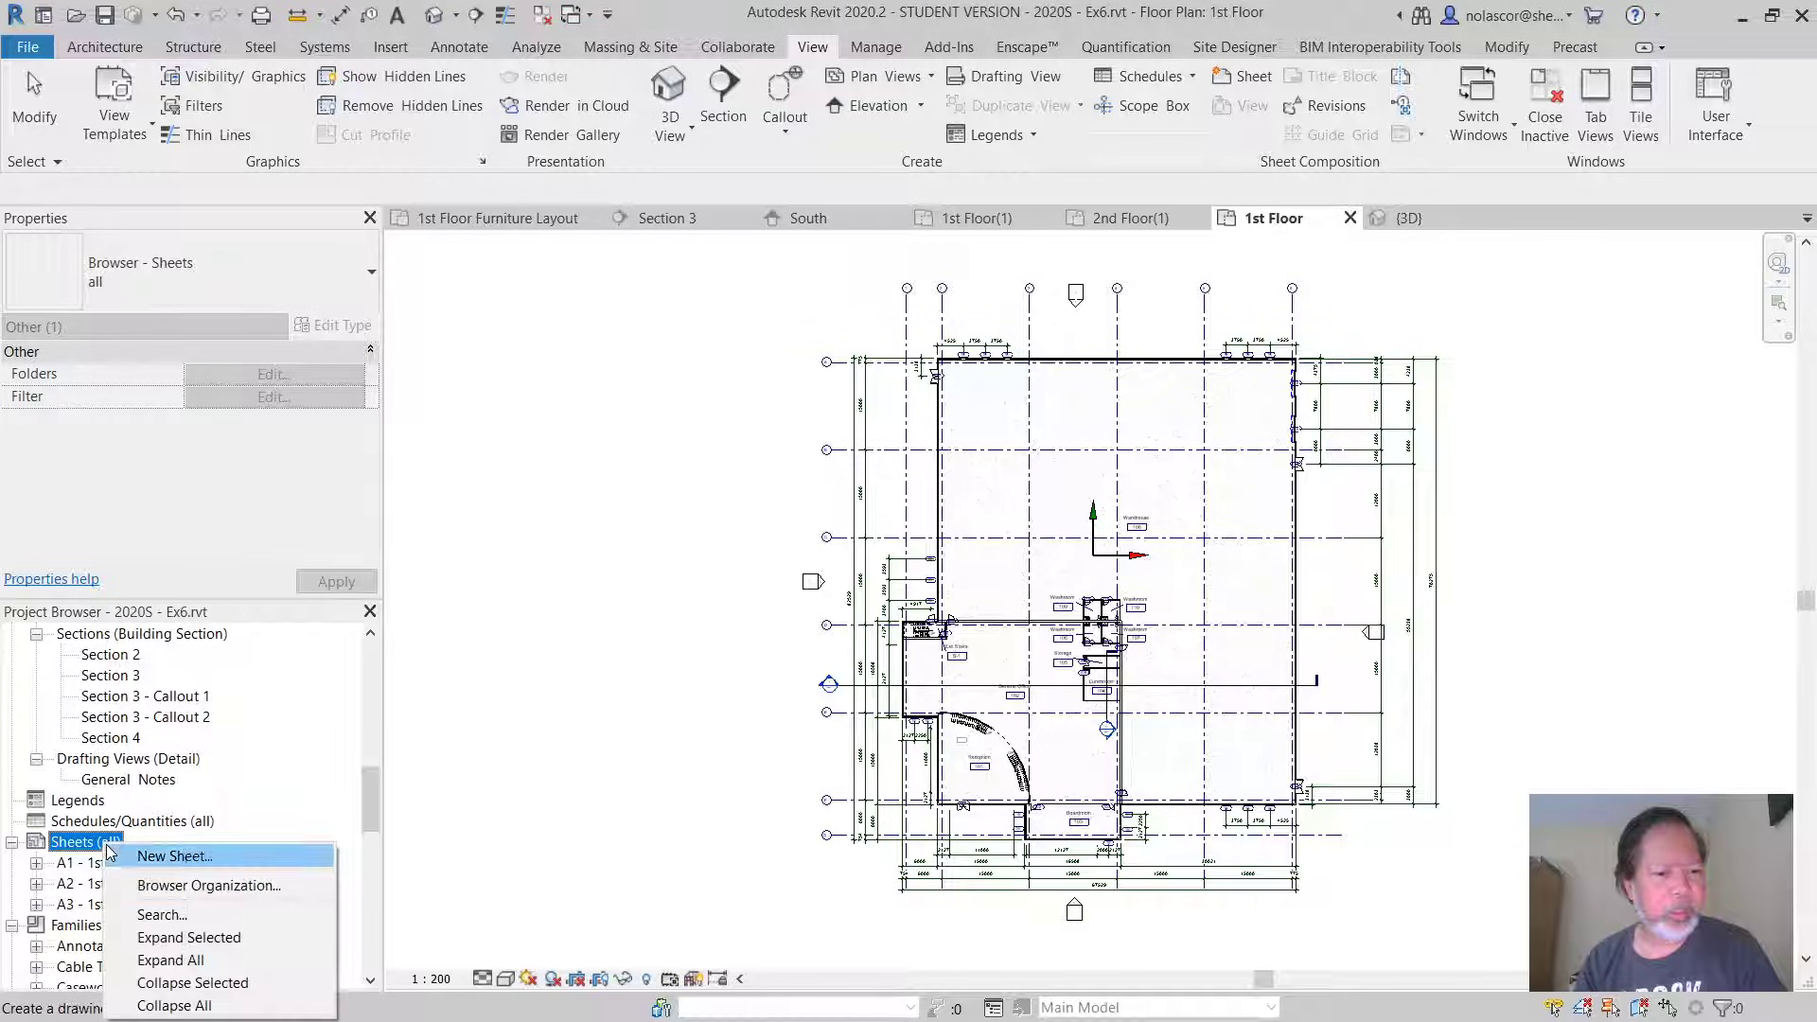
{"action": "left_click", "coordinate": [227, 856]}
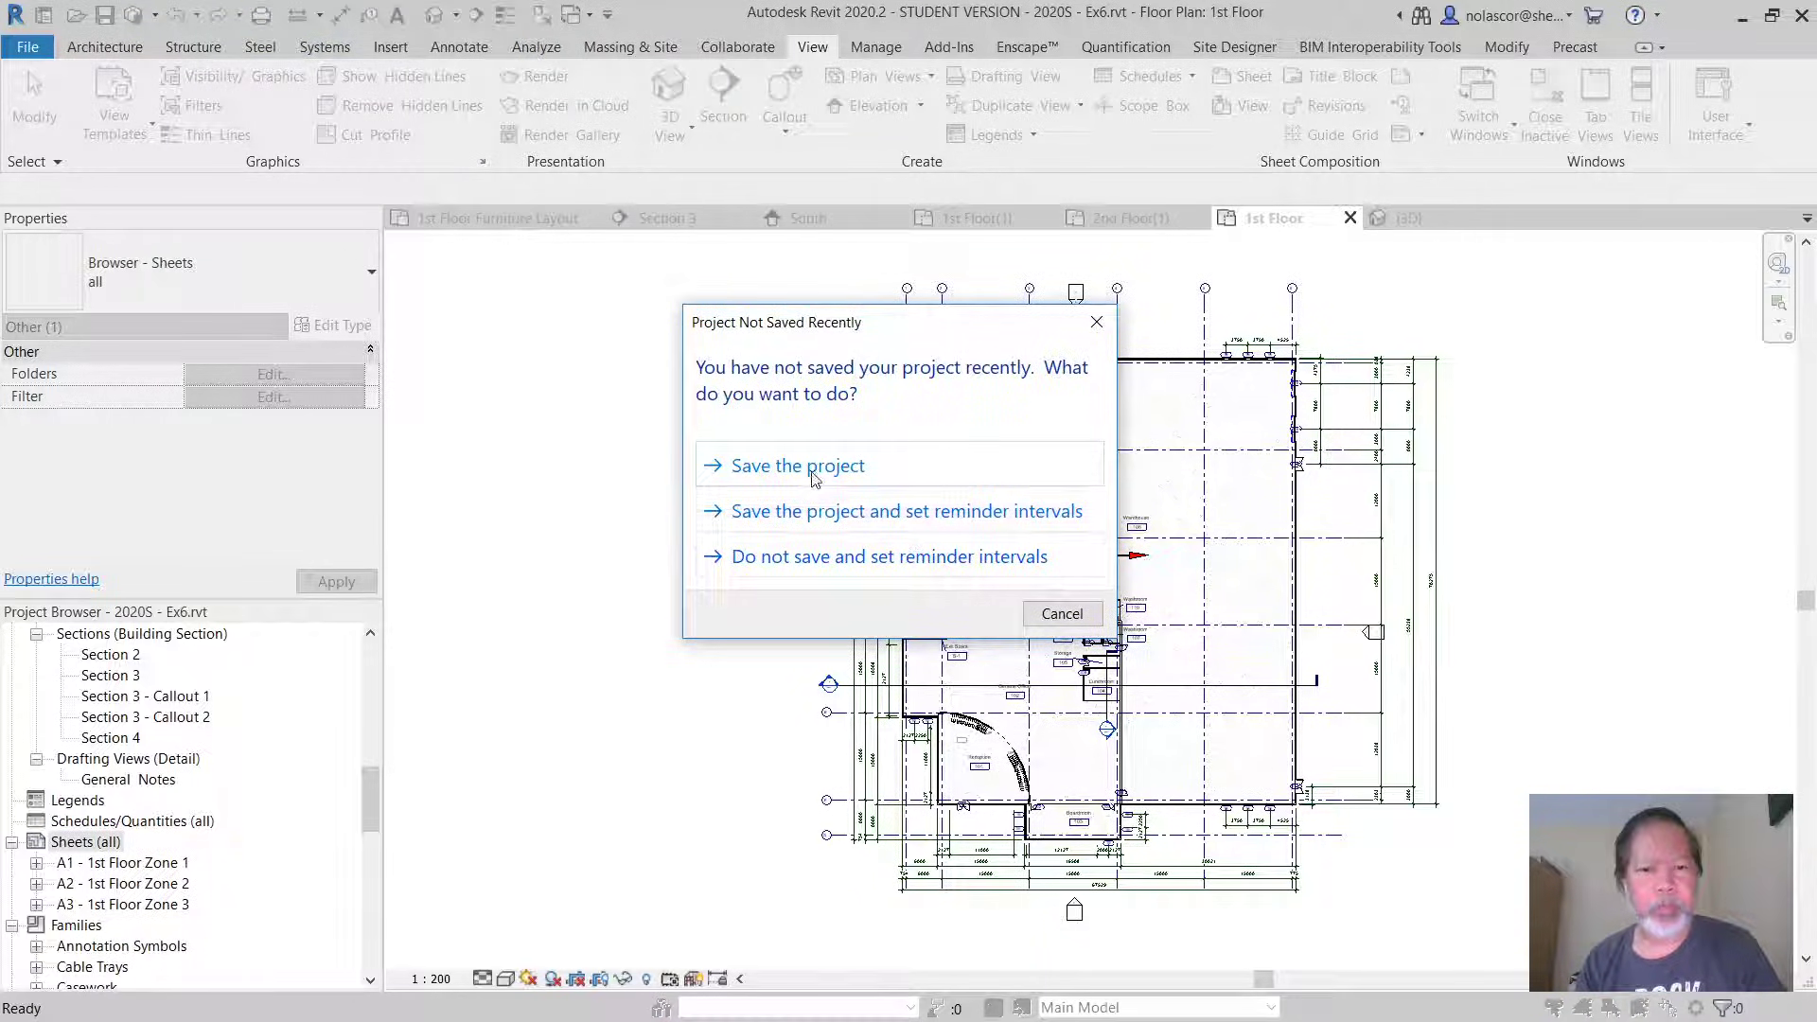
{"action": "left_click", "coordinate": [813, 470]}
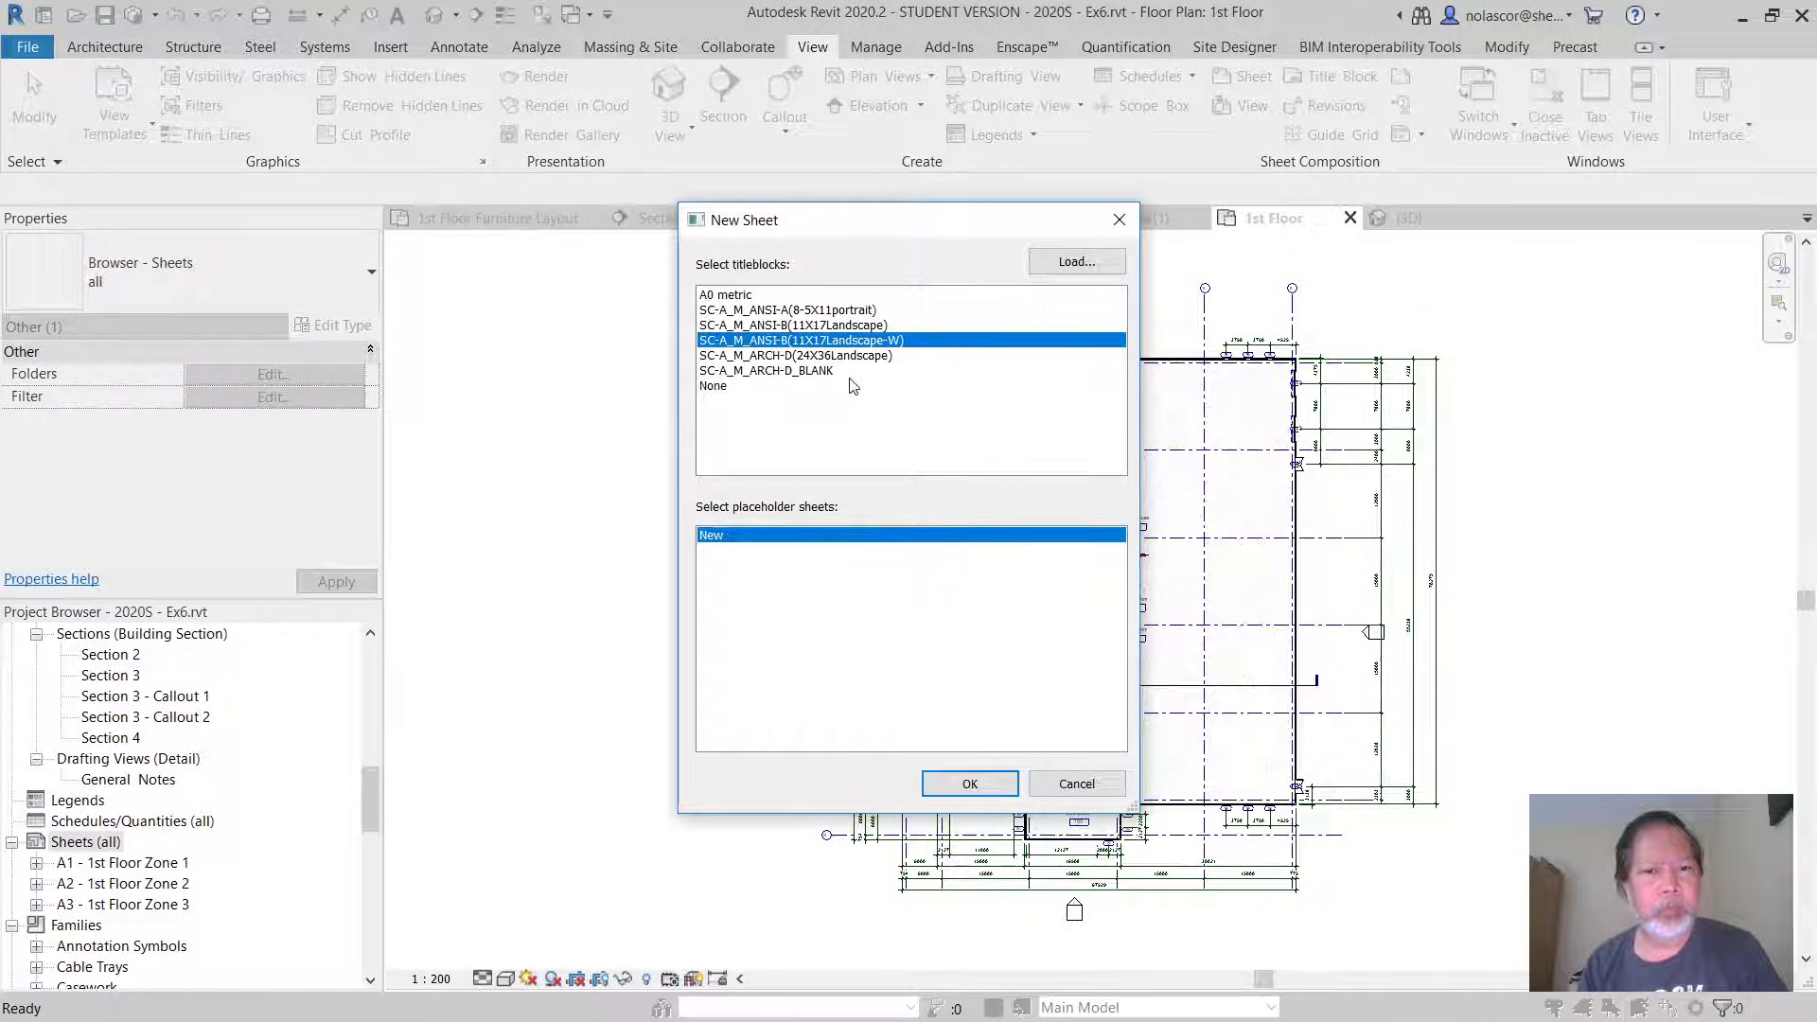
{"action": "left_click", "coordinate": [858, 370]}
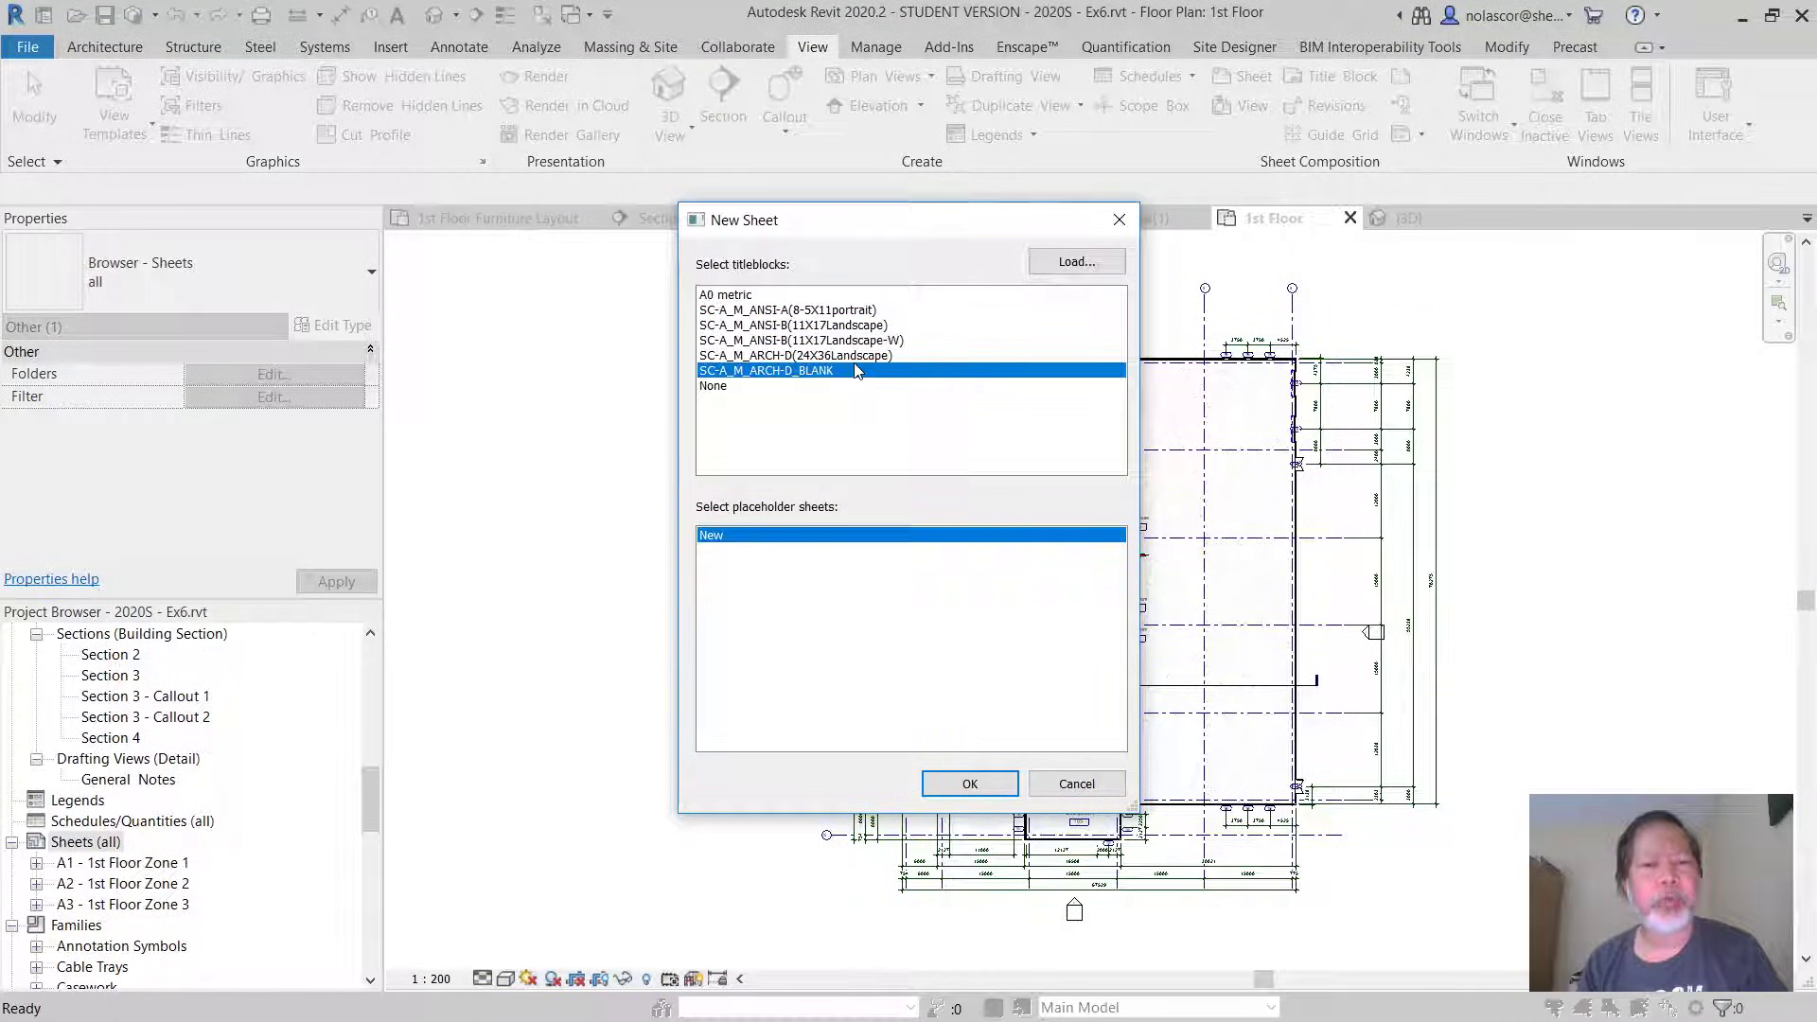
{"action": "left_click", "coordinate": [861, 356]}
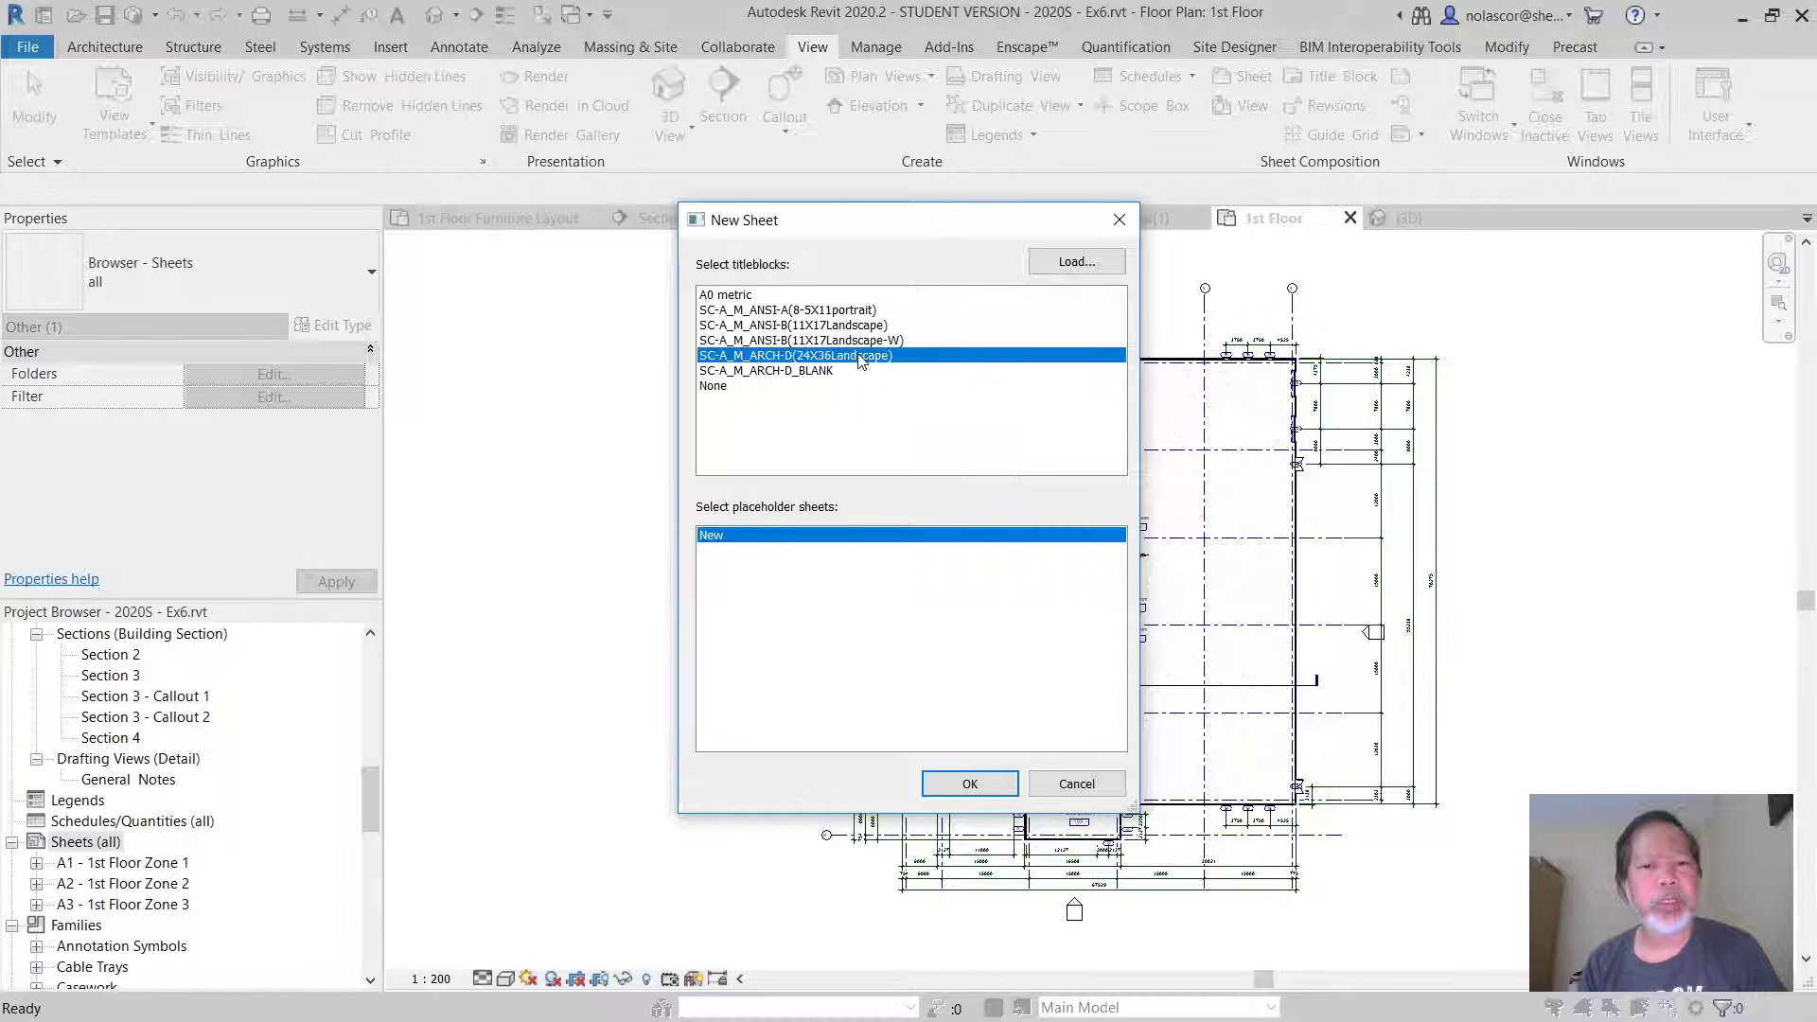
{"action": "left_click", "coordinate": [958, 783]}
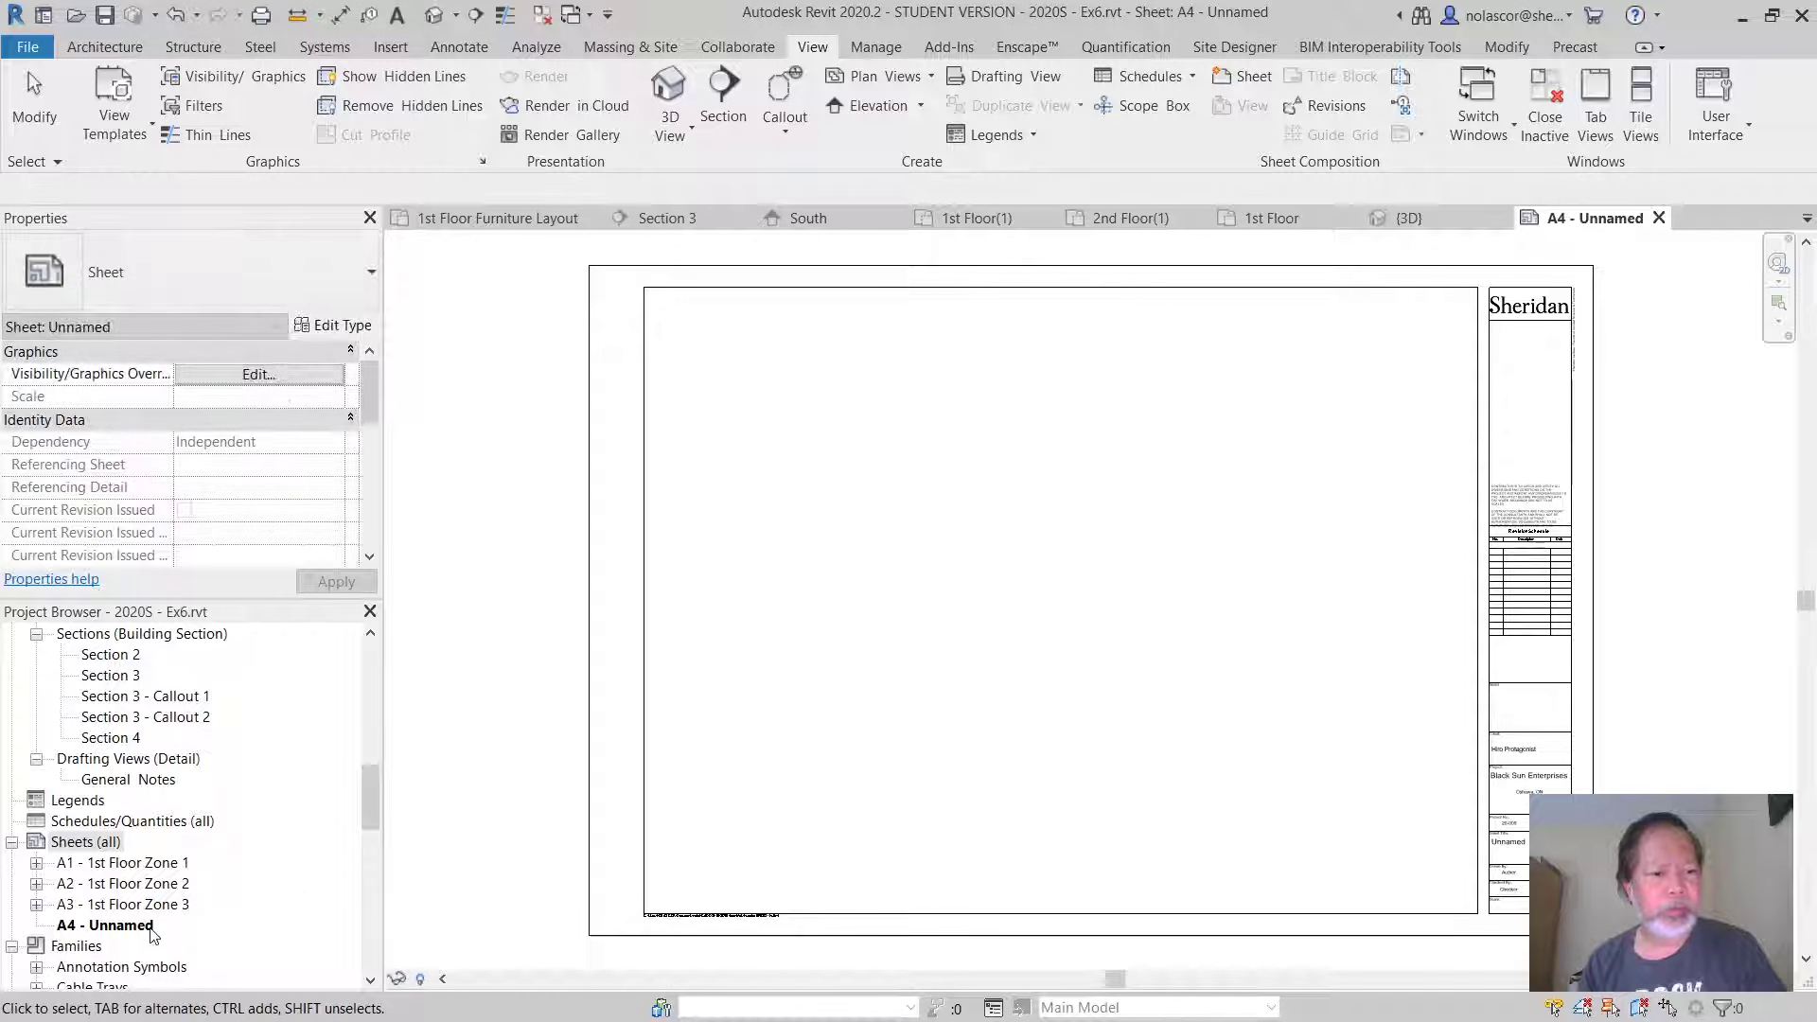
Drag the 2nd Floor plan onto sheet A4 as a 1:200 viewport inside the titleblock.
{"action": "left_click_drag", "start_coordinate": [366, 793], "coordinate": [384, 672]}
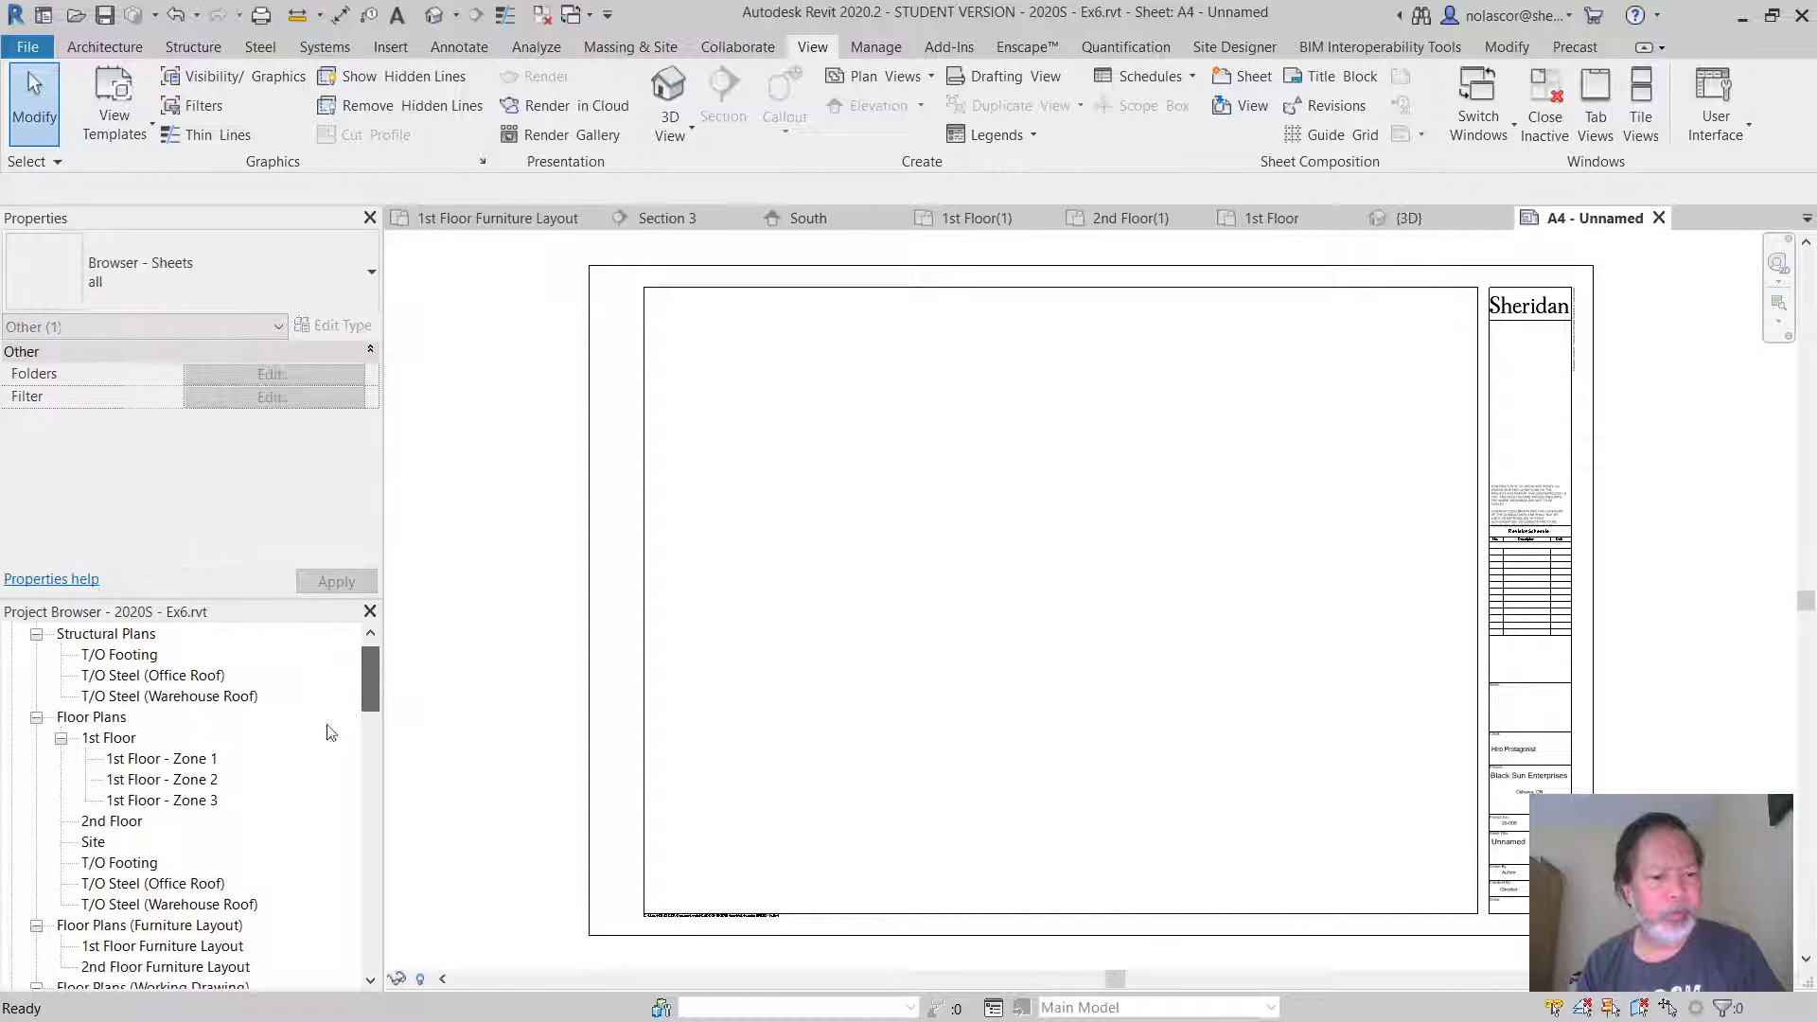
{"action": "left_click", "coordinate": [113, 821]}
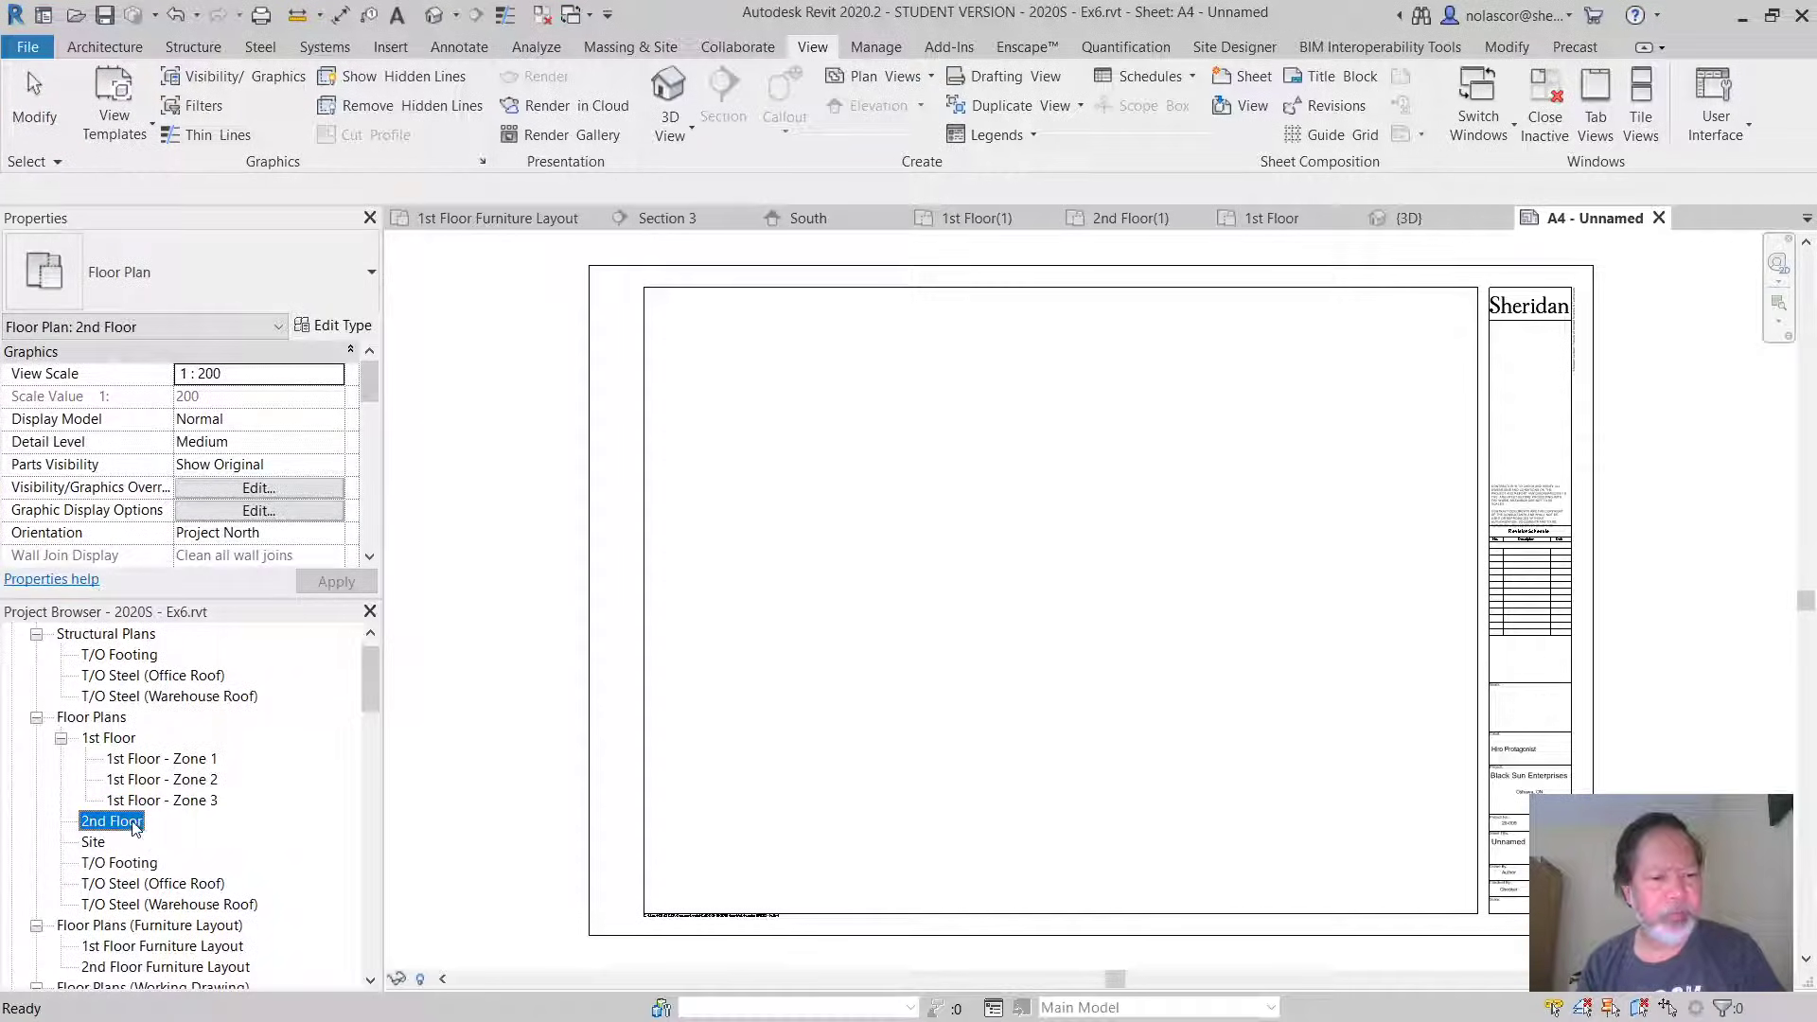
{"action": "left_click_drag", "start_coordinate": [132, 826], "coordinate": [937, 649]}
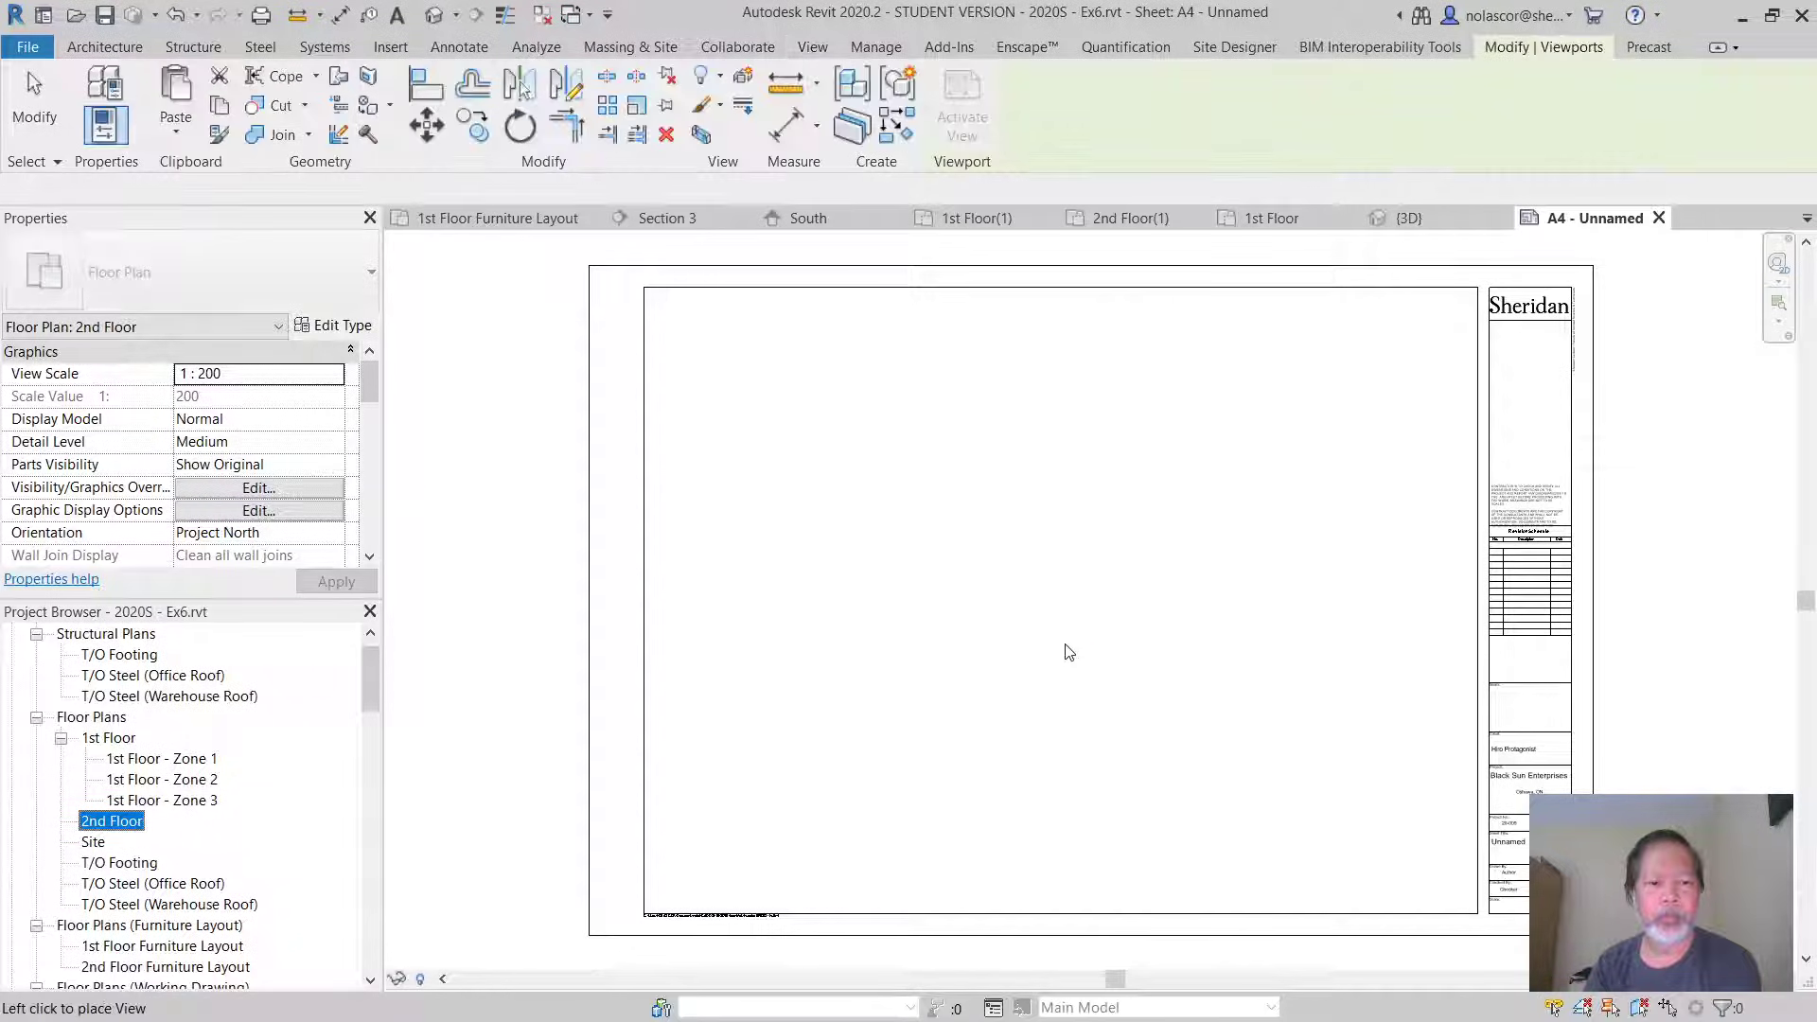
{"action": "left_click", "coordinate": [1041, 646]}
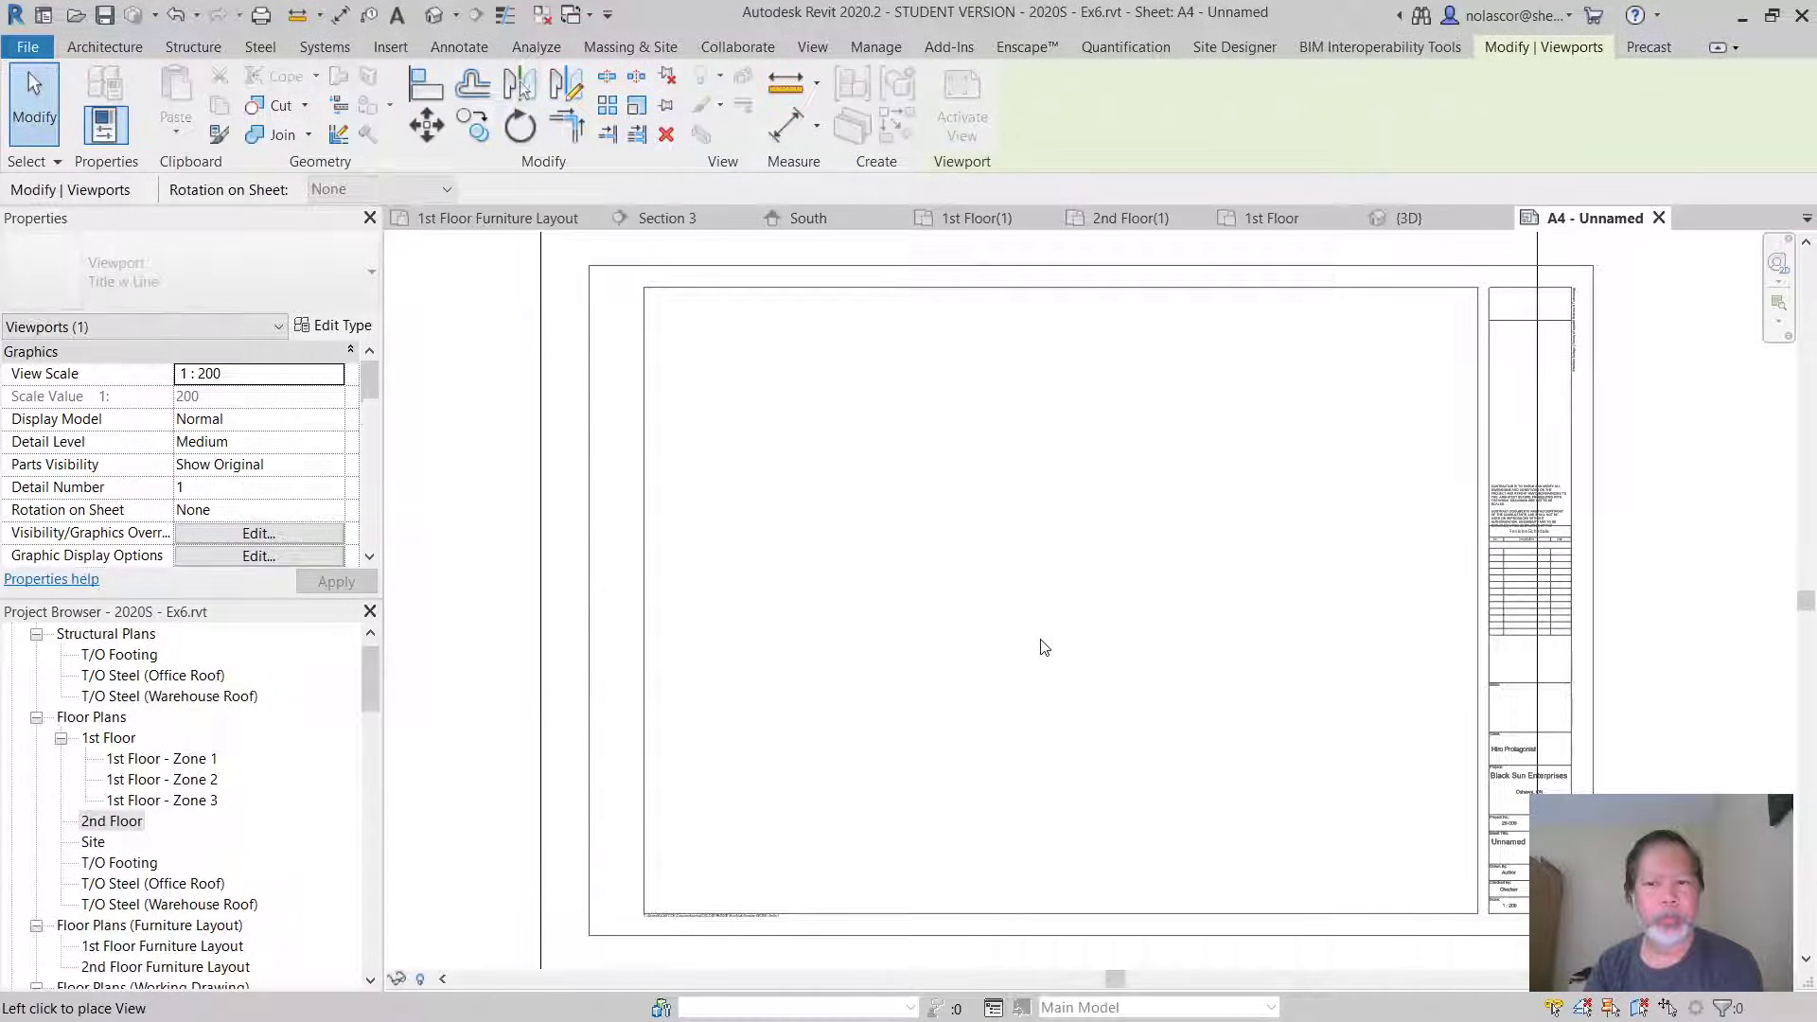
{"action": "scroll", "coordinate": [1041, 646], "scroll_direction": "down", "scroll_amount": 4}
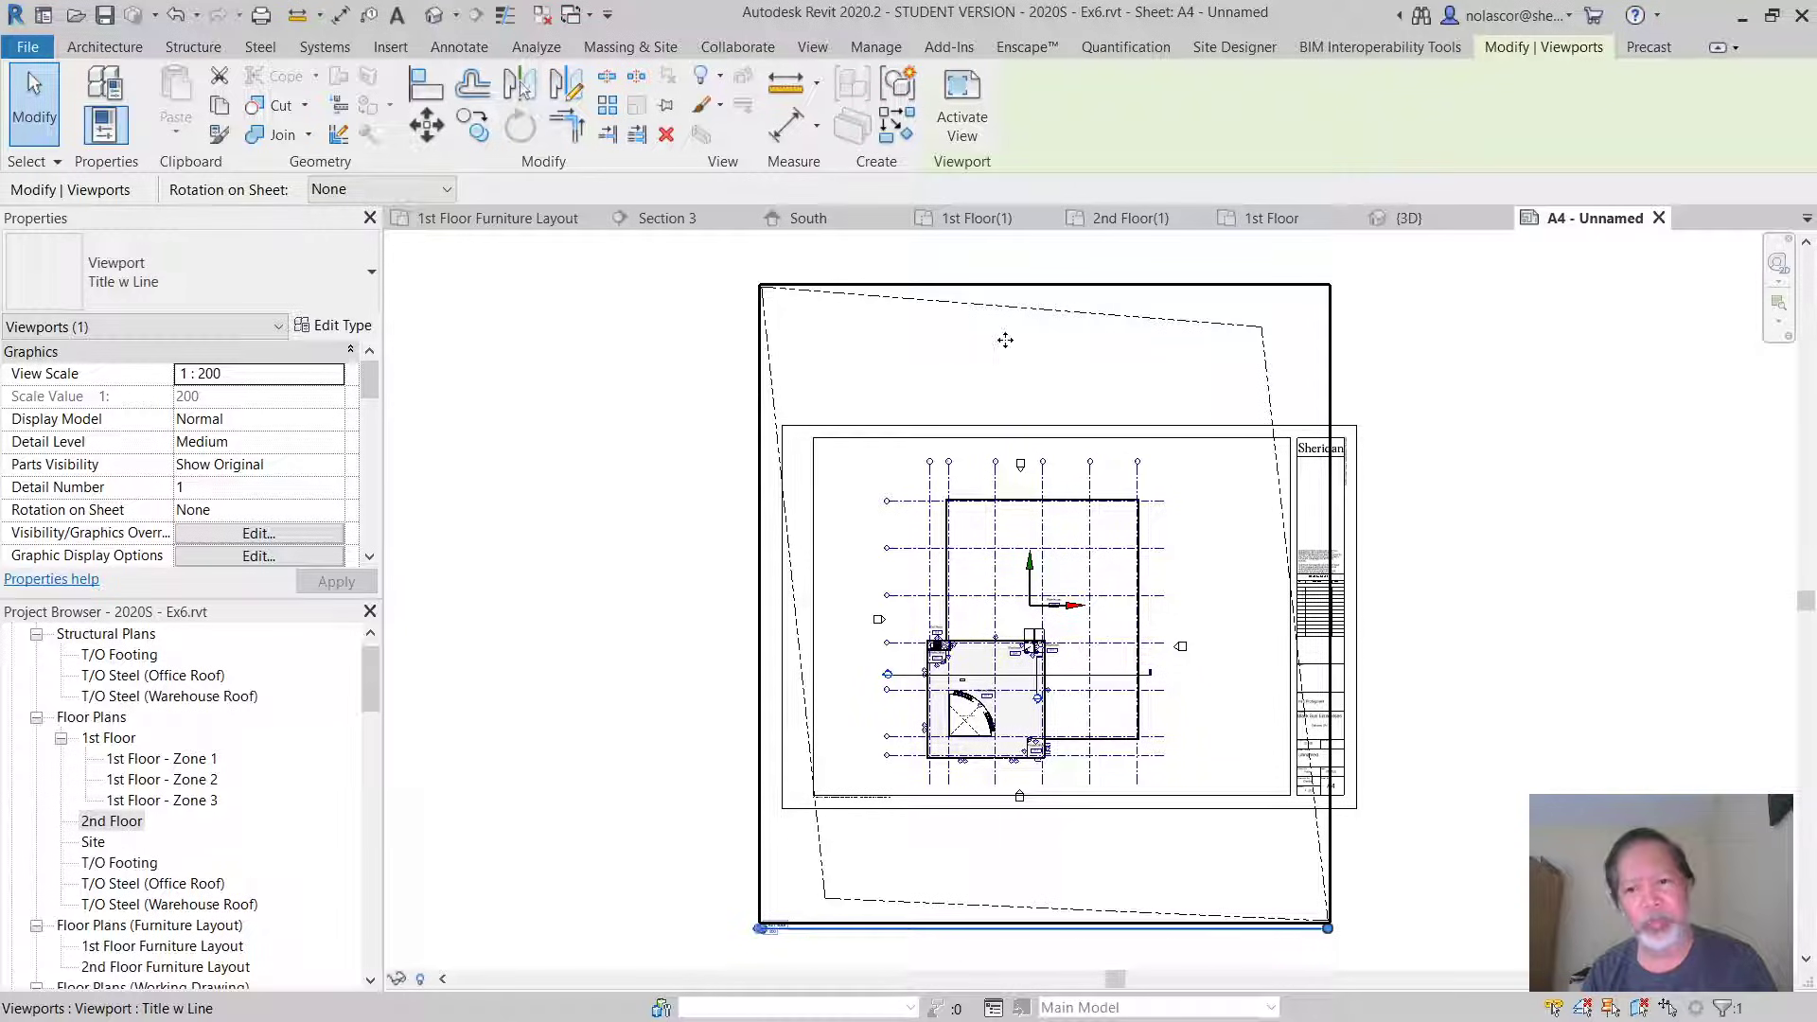
Activate the 2nd Floor viewport and bring Properties' Extents settings into view.
{"action": "left_click", "coordinate": [651, 449]}
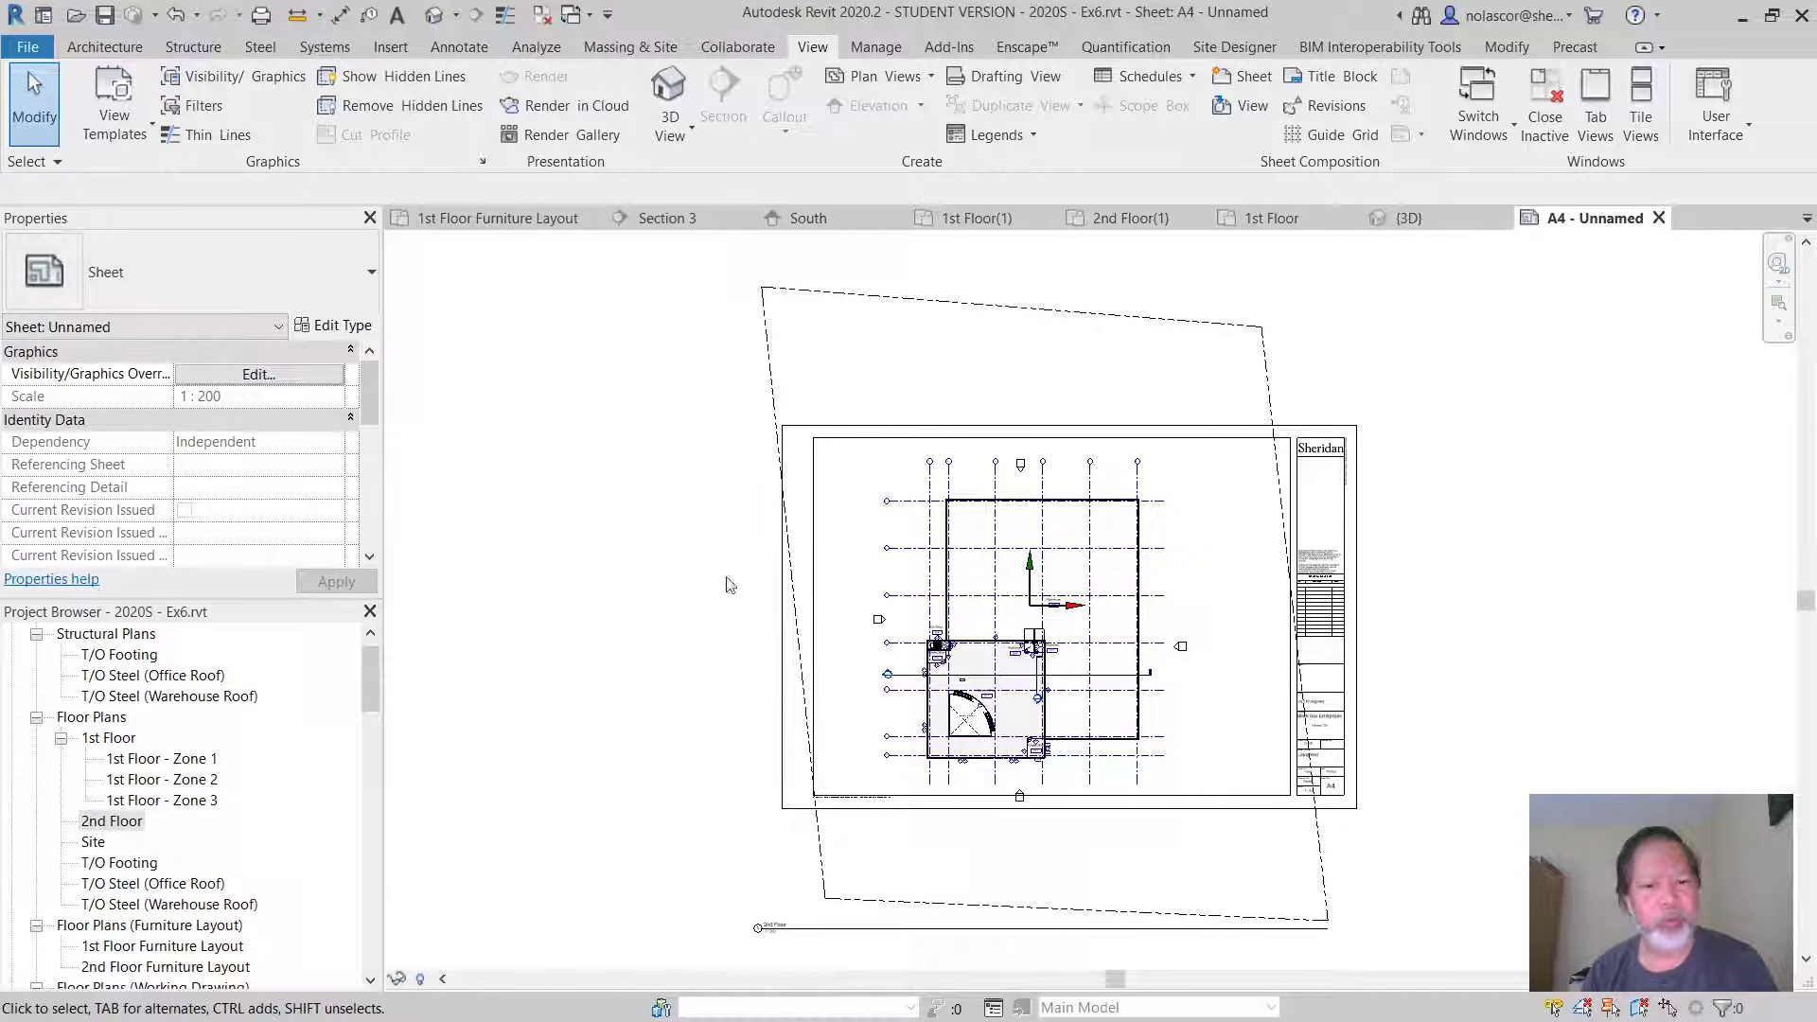
{"action": "double_click", "coordinate": [878, 388]}
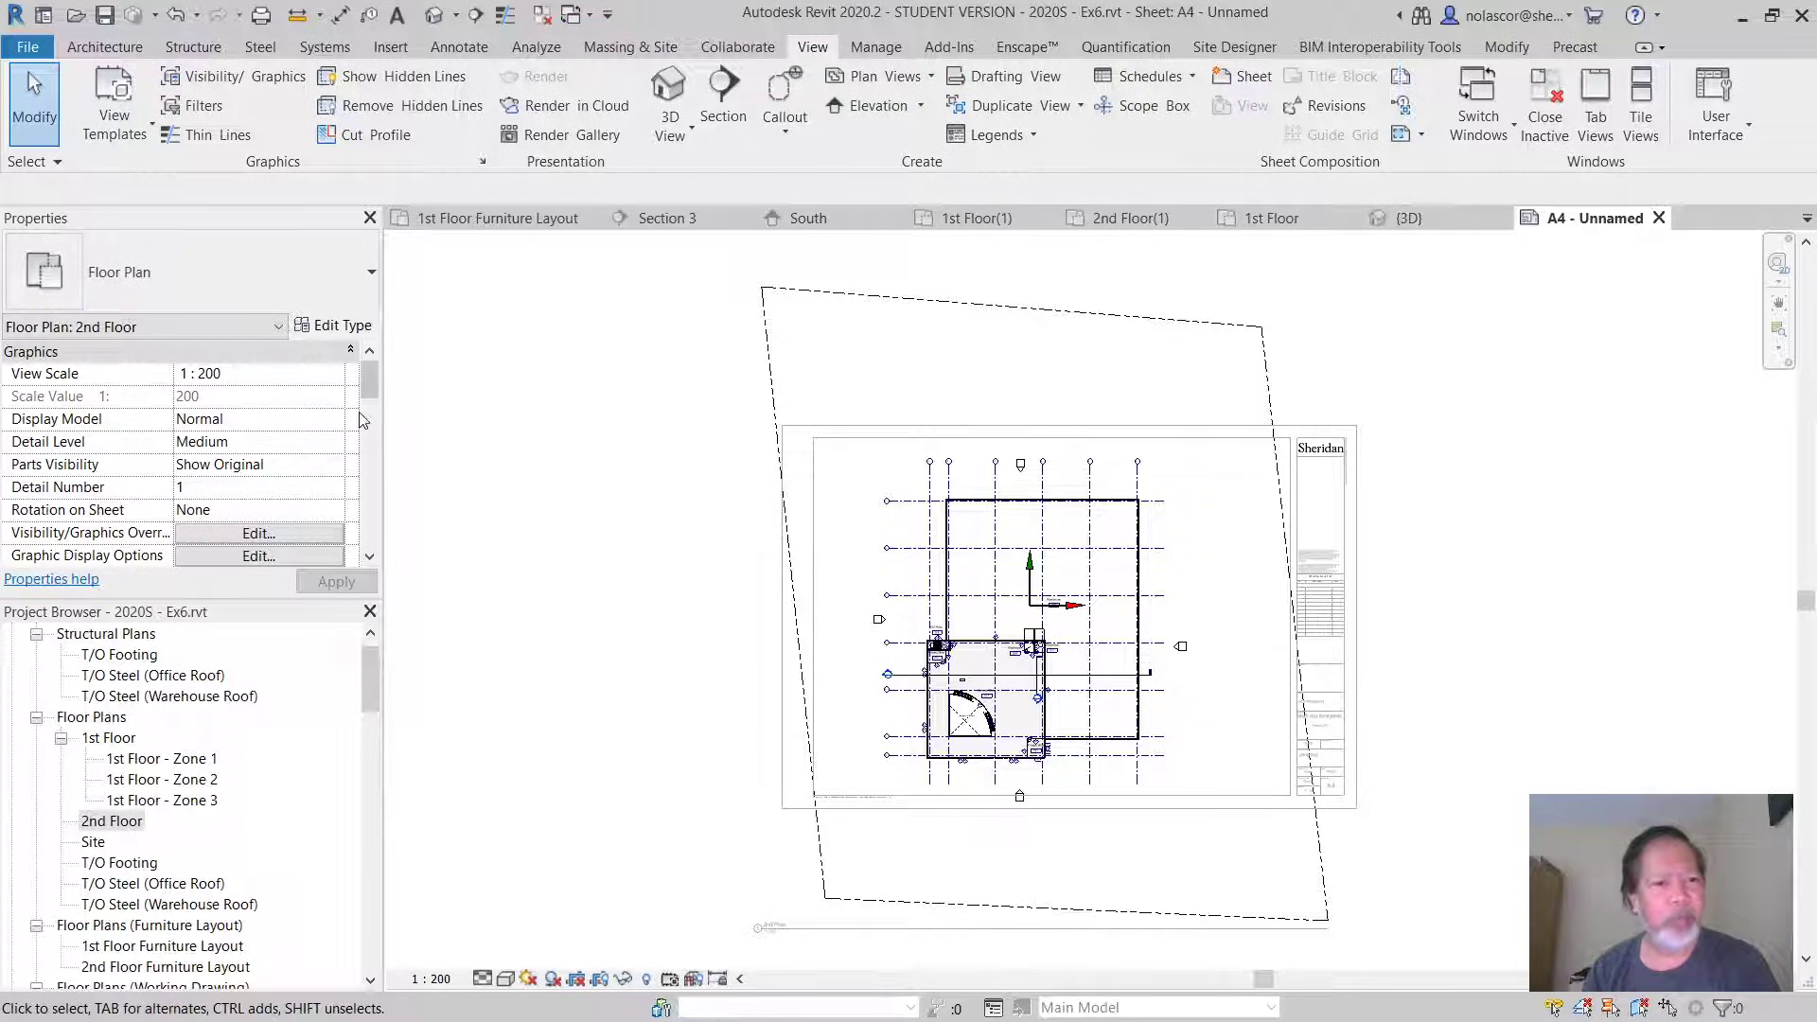
{"action": "left_click_drag", "start_coordinate": [373, 379], "coordinate": [374, 461]}
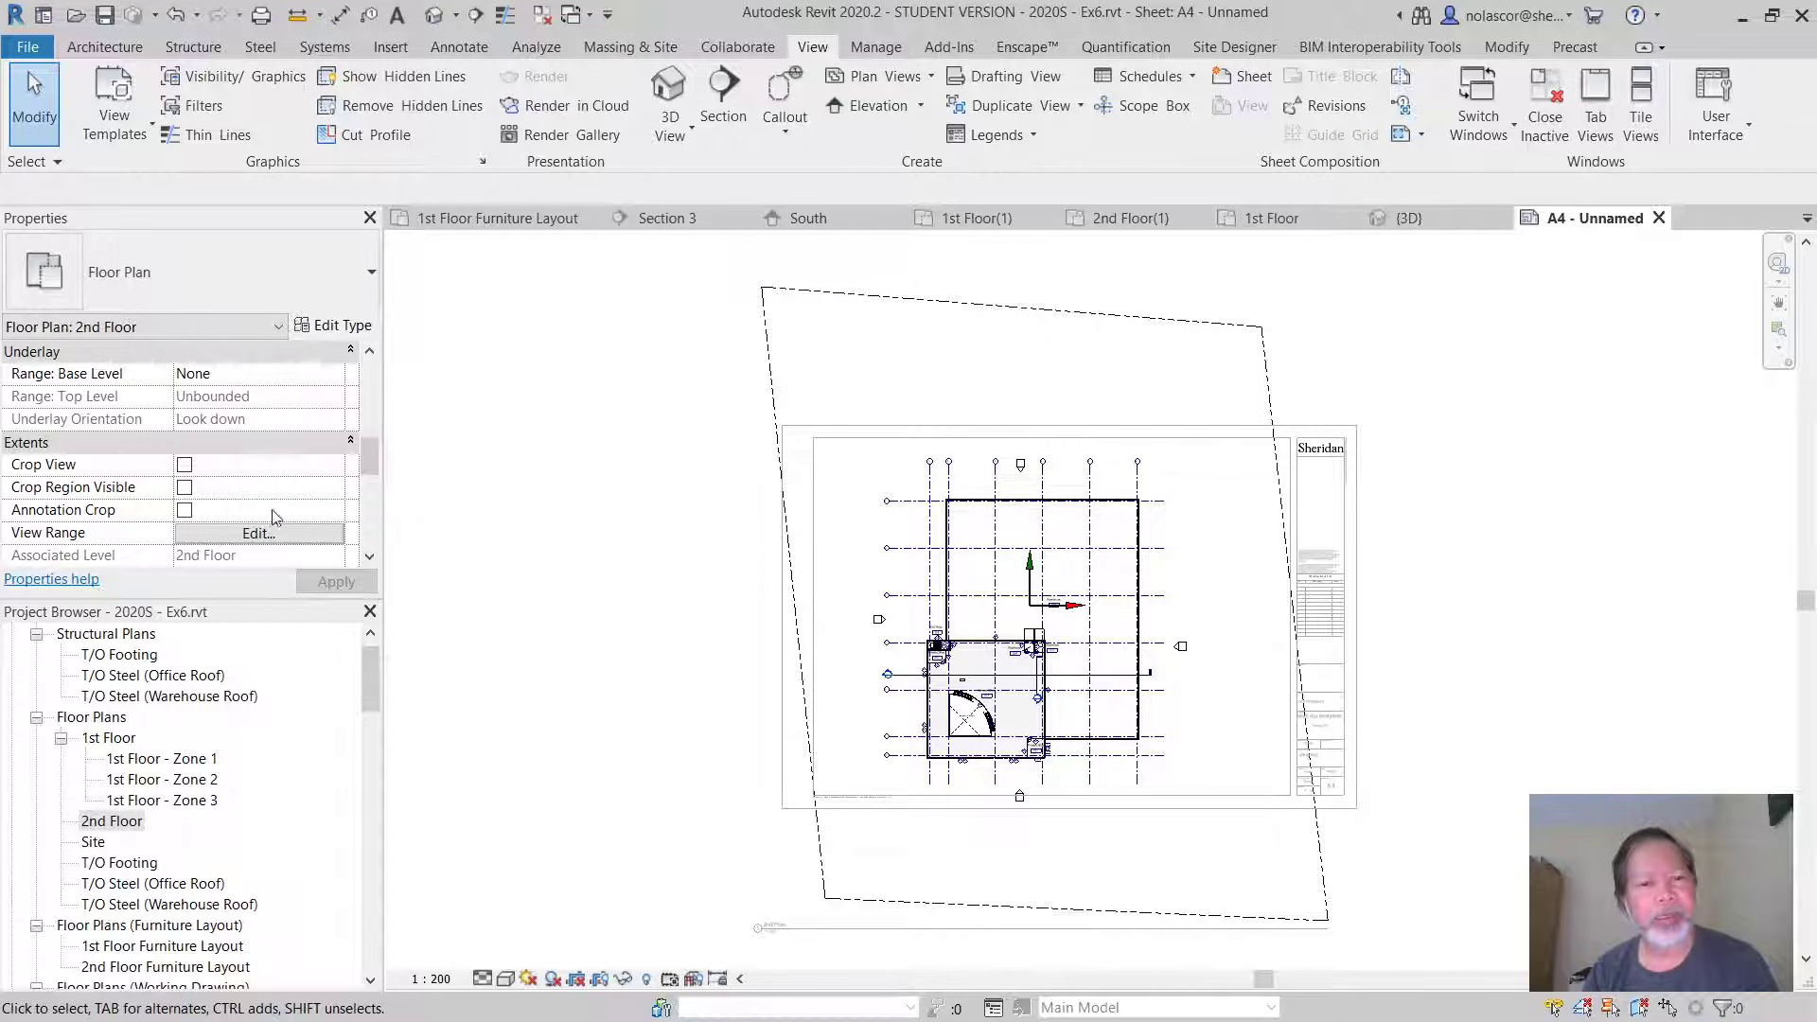
Check Crop View and Crop Region Visible, then select the crop boundary.
{"action": "left_click", "coordinate": [185, 466]}
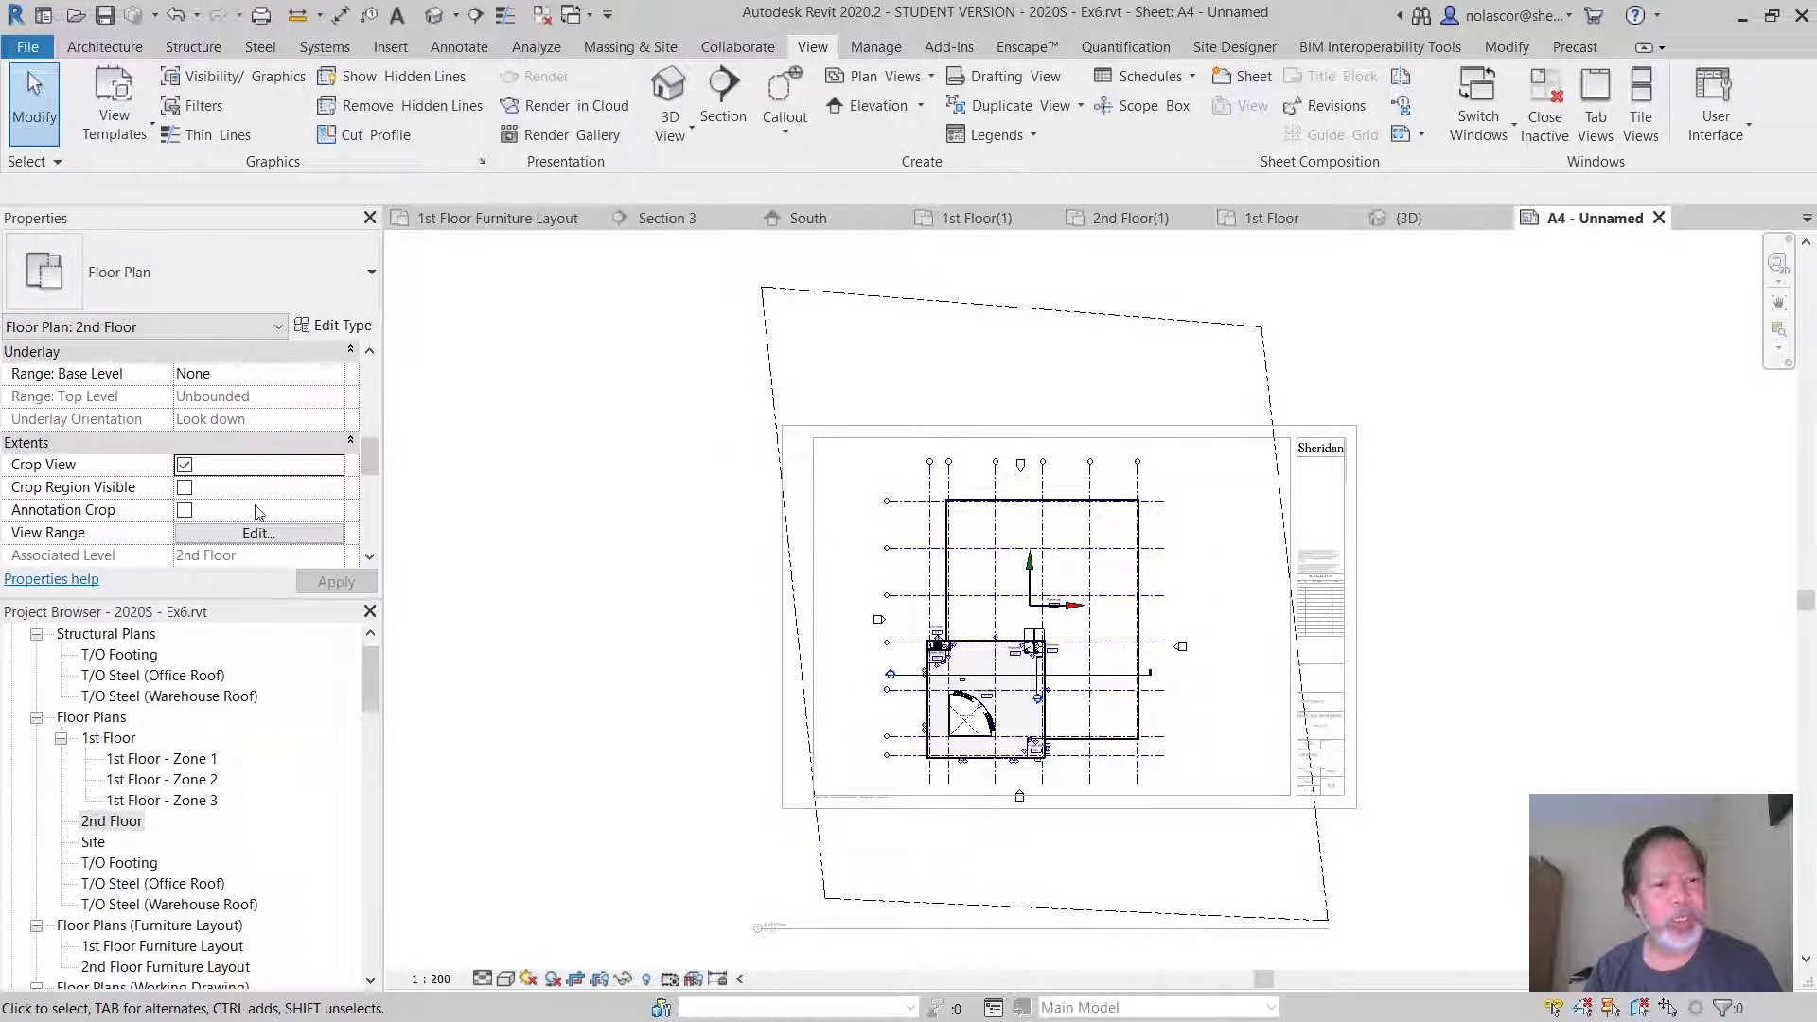
{"action": "left_click", "coordinate": [185, 489]}
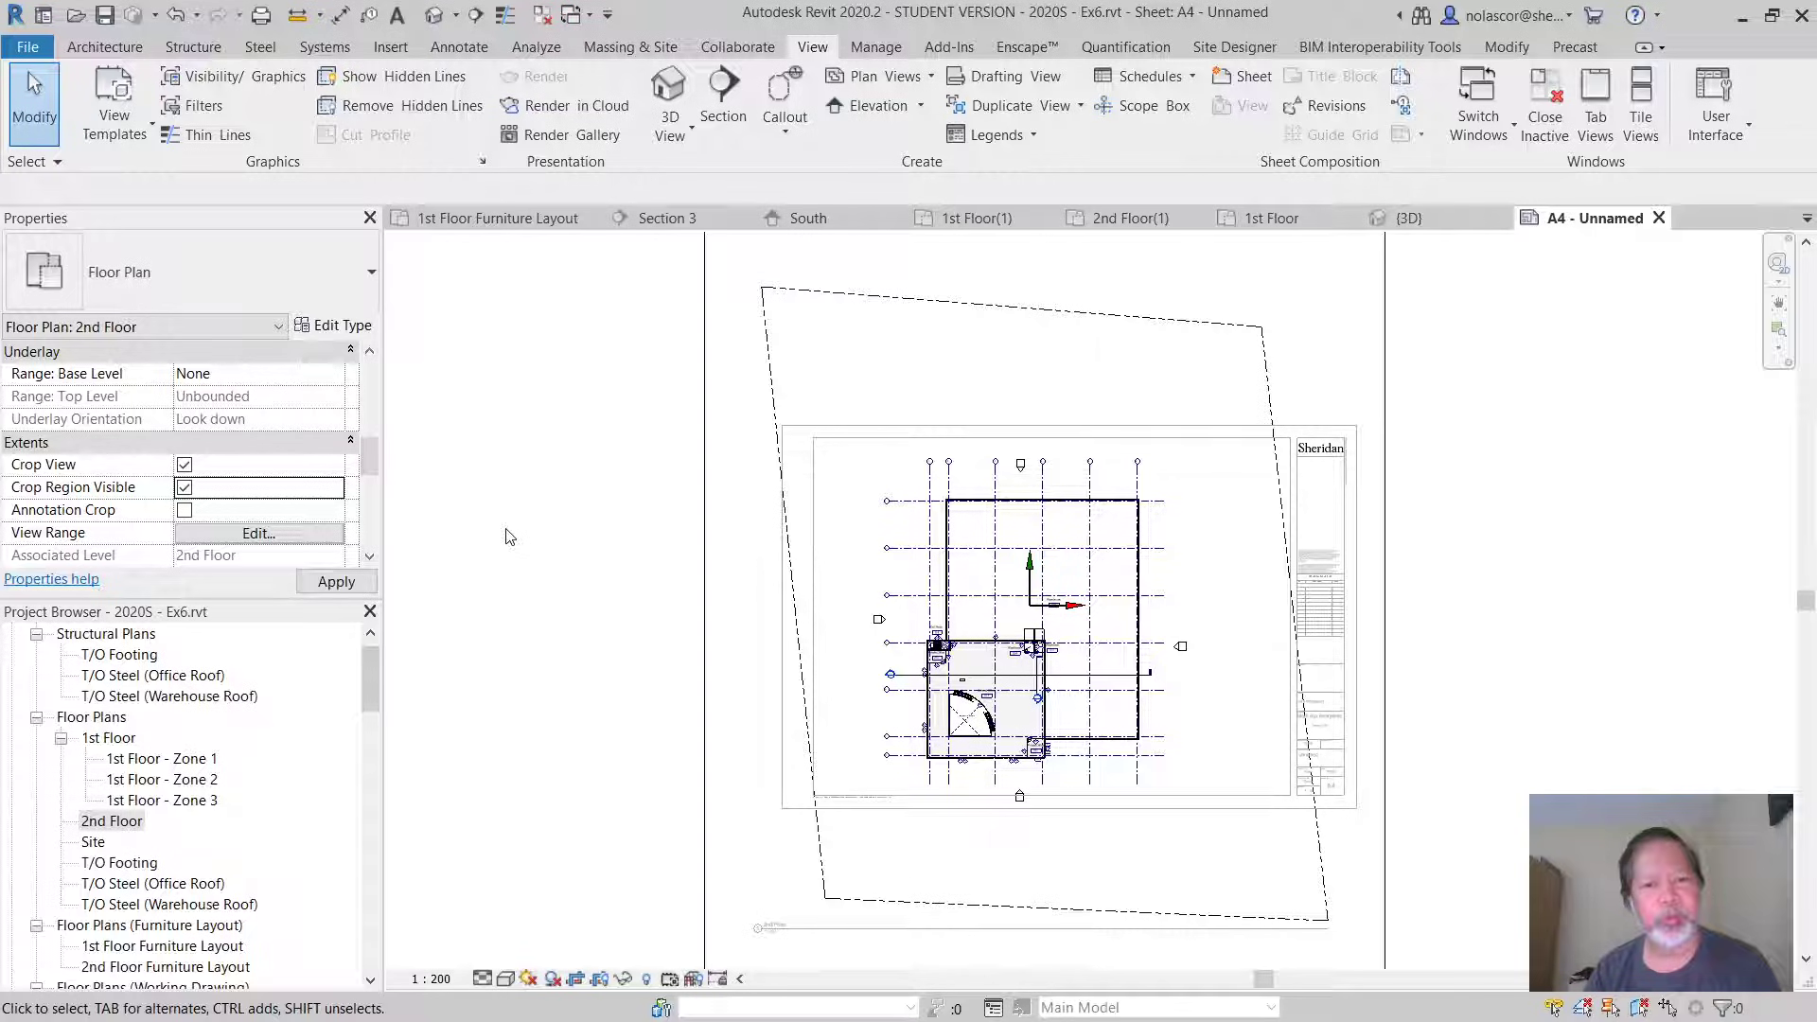
{"action": "left_click", "coordinate": [708, 533]}
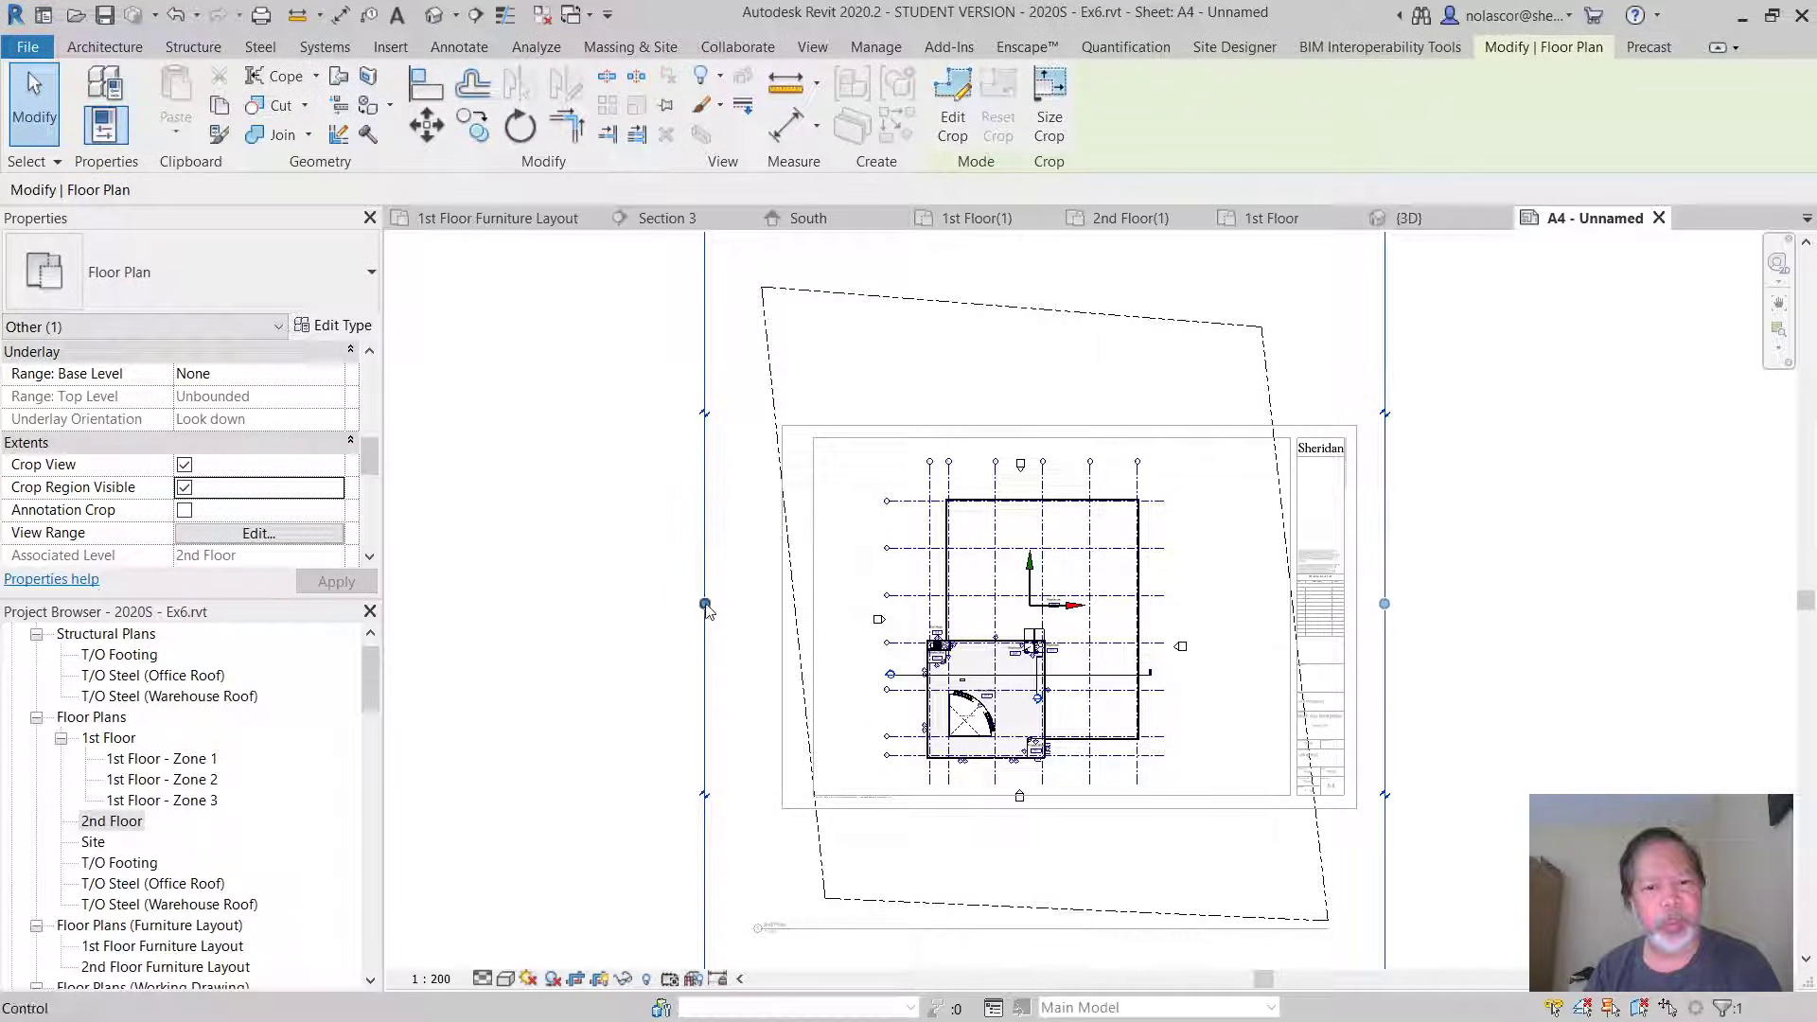
Pull the crop region's left, right, bottom and top edges in to the building outline.
{"action": "left_click_drag", "start_coordinate": [705, 605], "coordinate": [927, 617]}
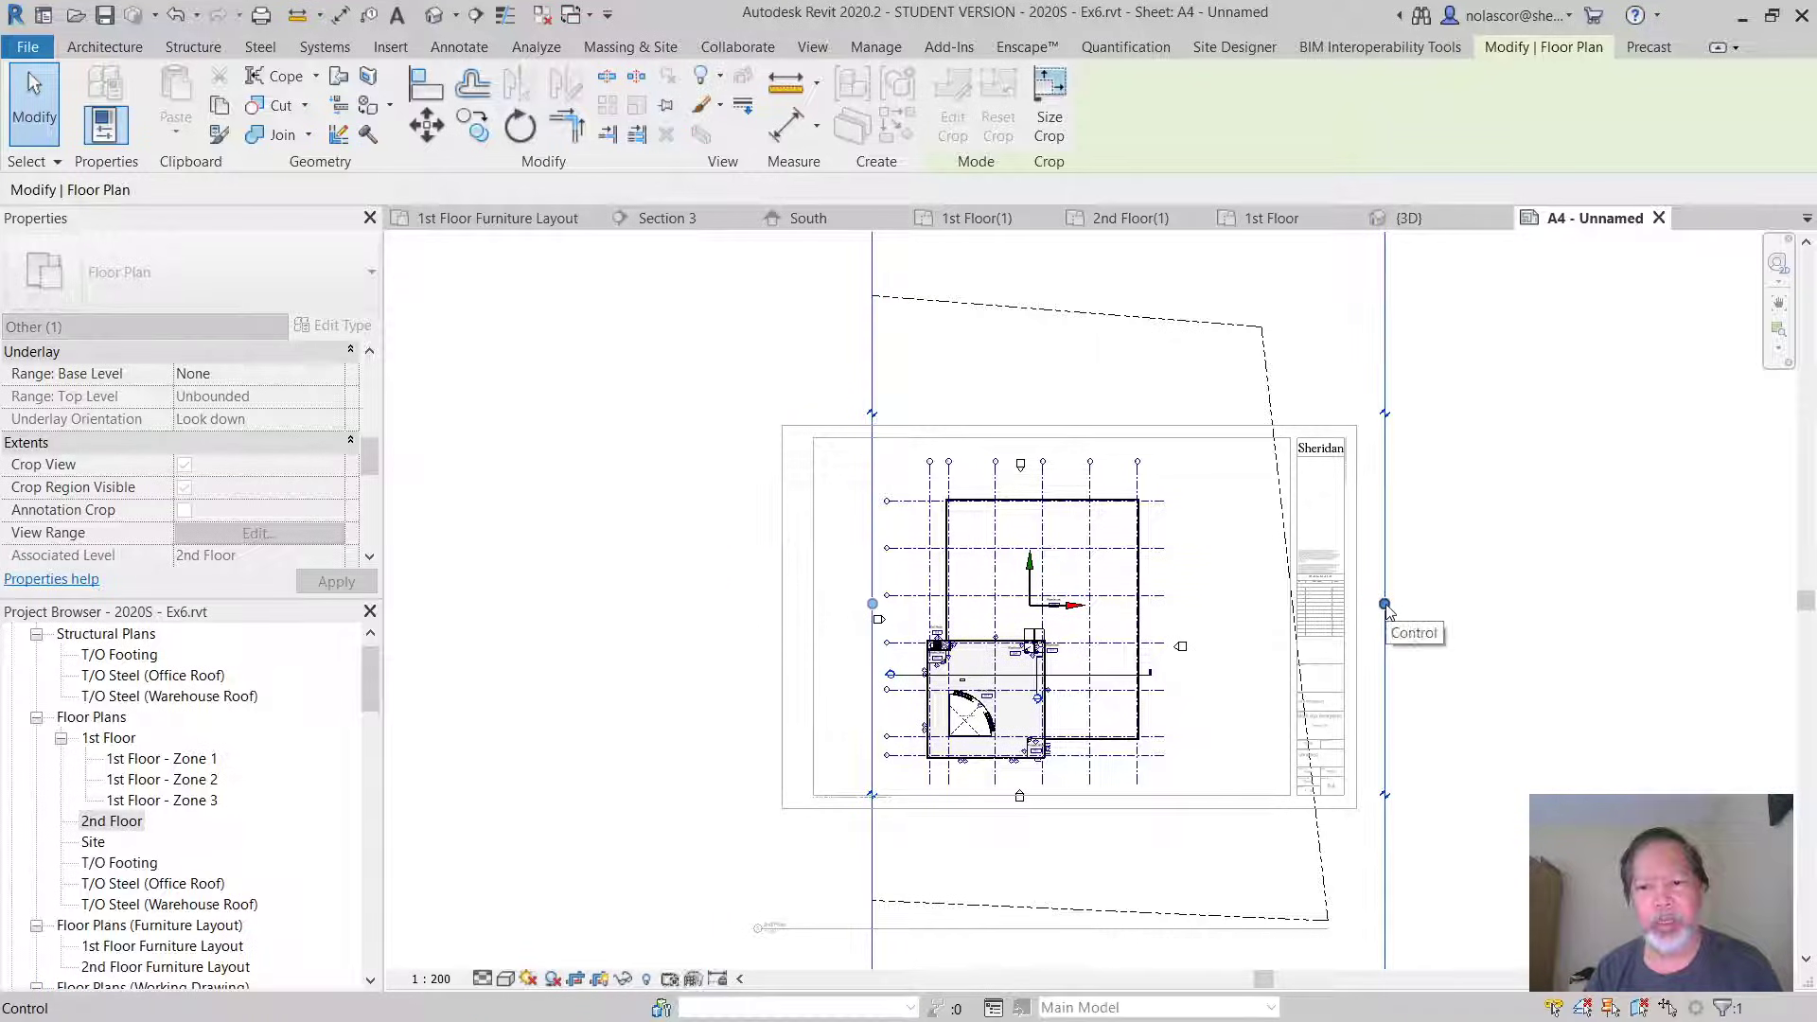
{"action": "left_click_drag", "start_coordinate": [1385, 611], "coordinate": [1173, 615]}
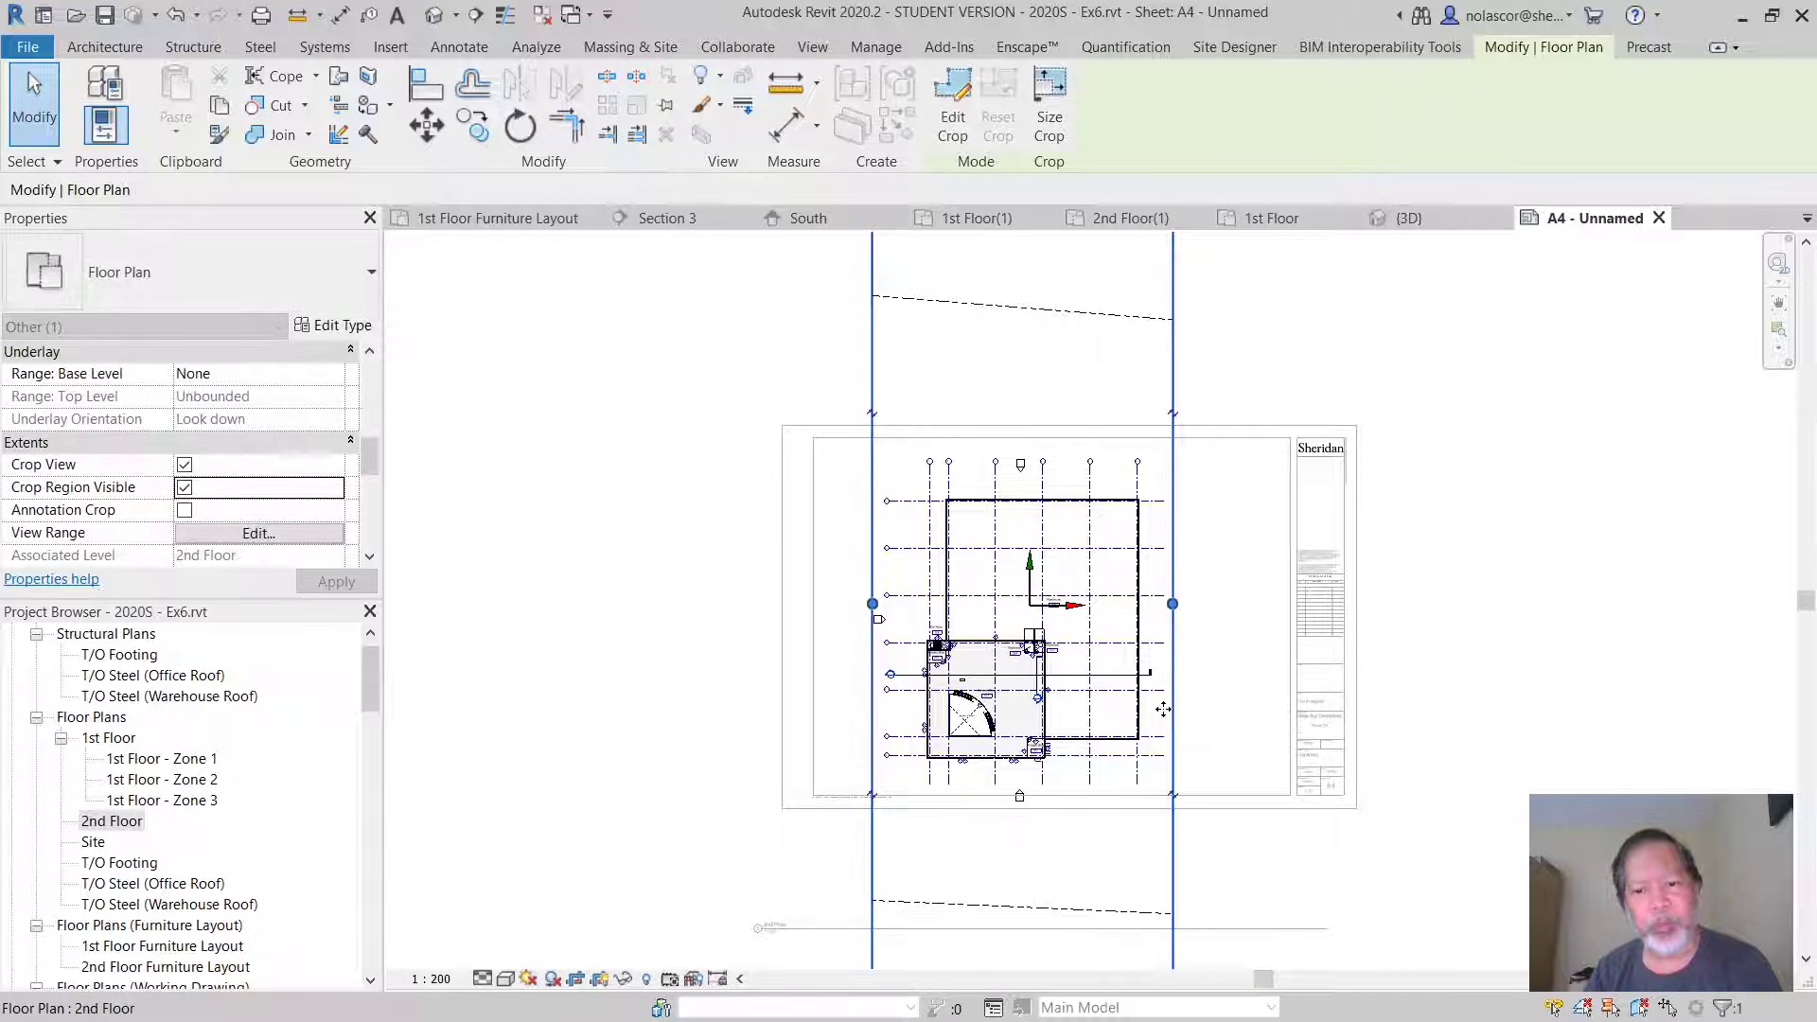
{"action": "scroll", "coordinate": [1163, 708], "scroll_direction": "down", "scroll_amount": 2}
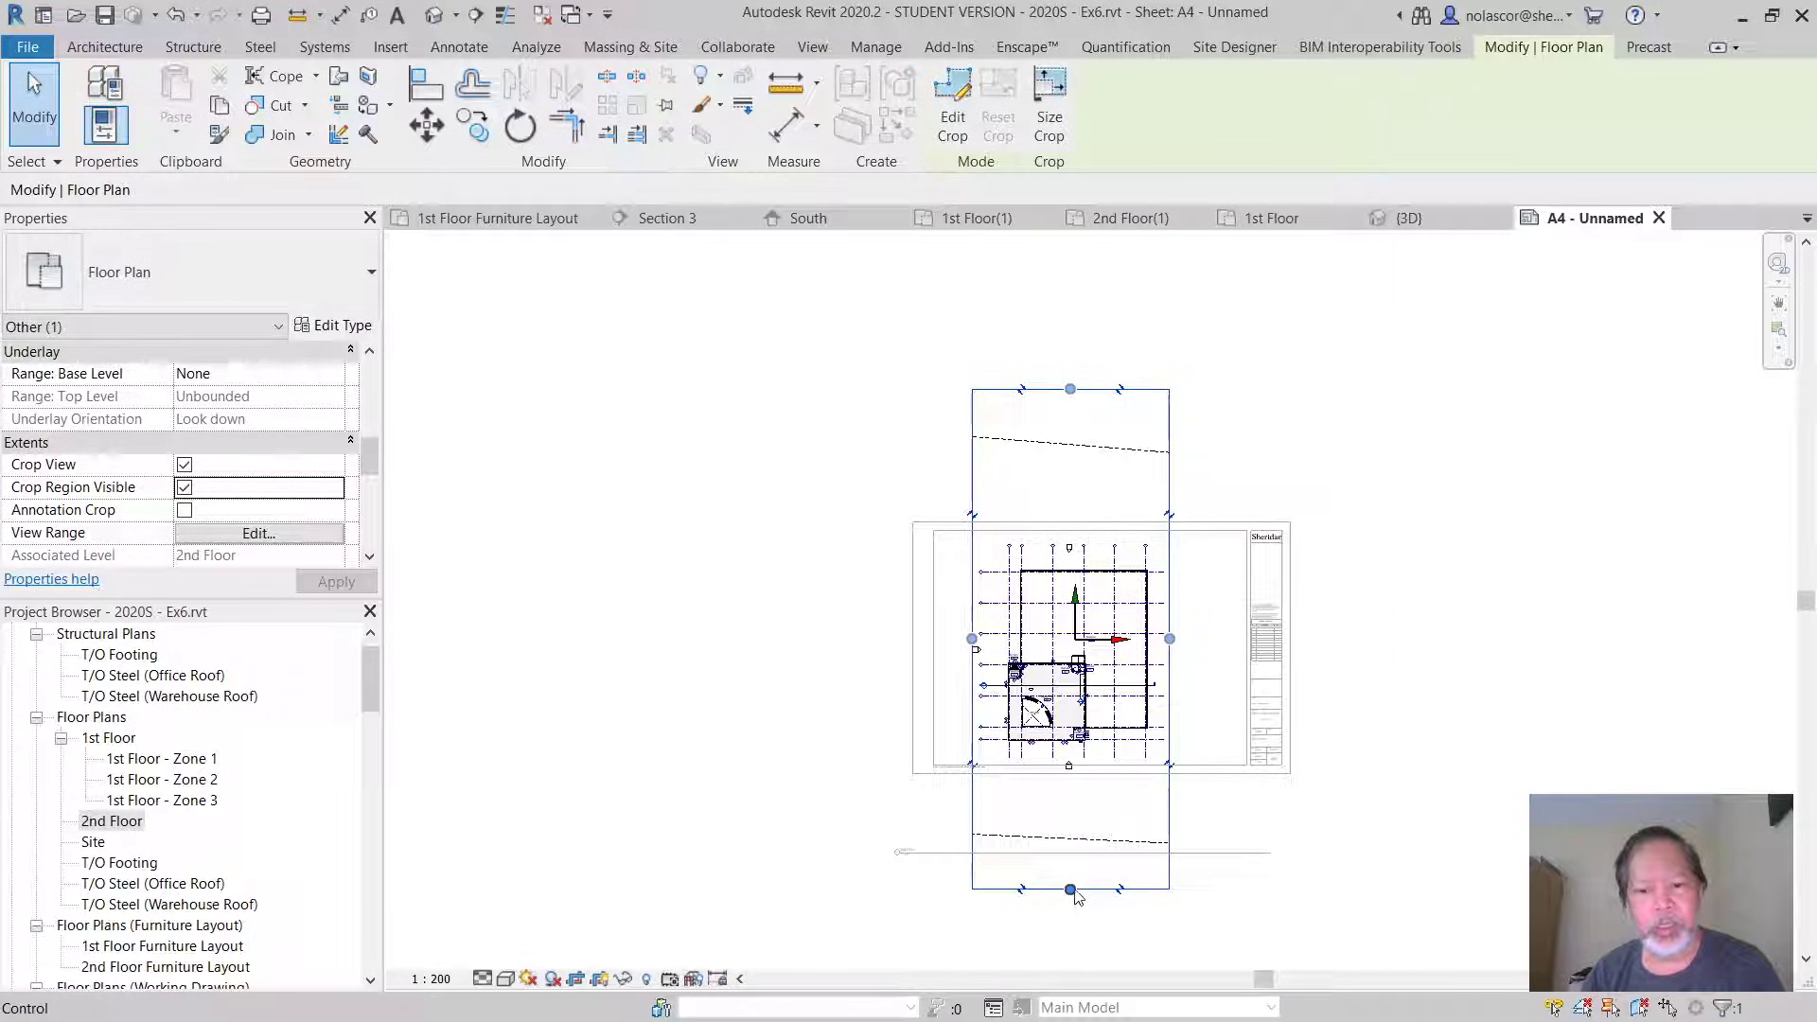
{"action": "left_click_drag", "start_coordinate": [1070, 893], "coordinate": [1061, 754]}
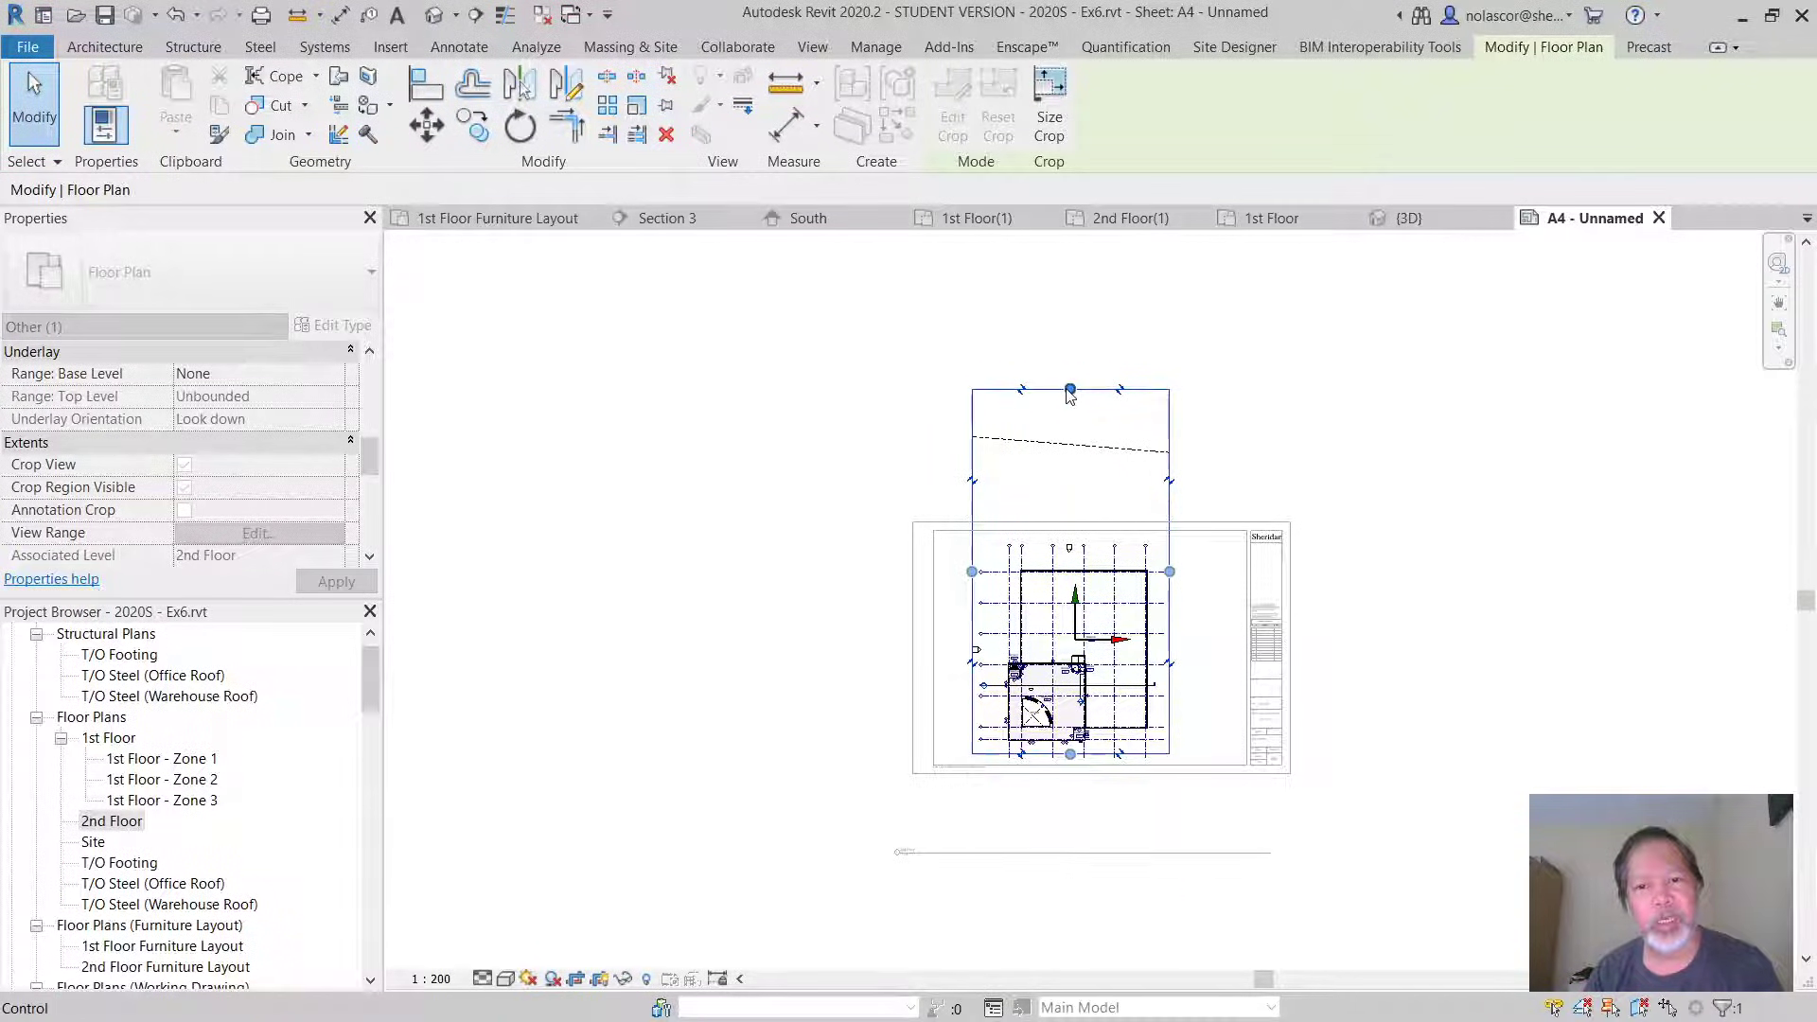
{"action": "left_click_drag", "start_coordinate": [1071, 396], "coordinate": [1059, 536]}
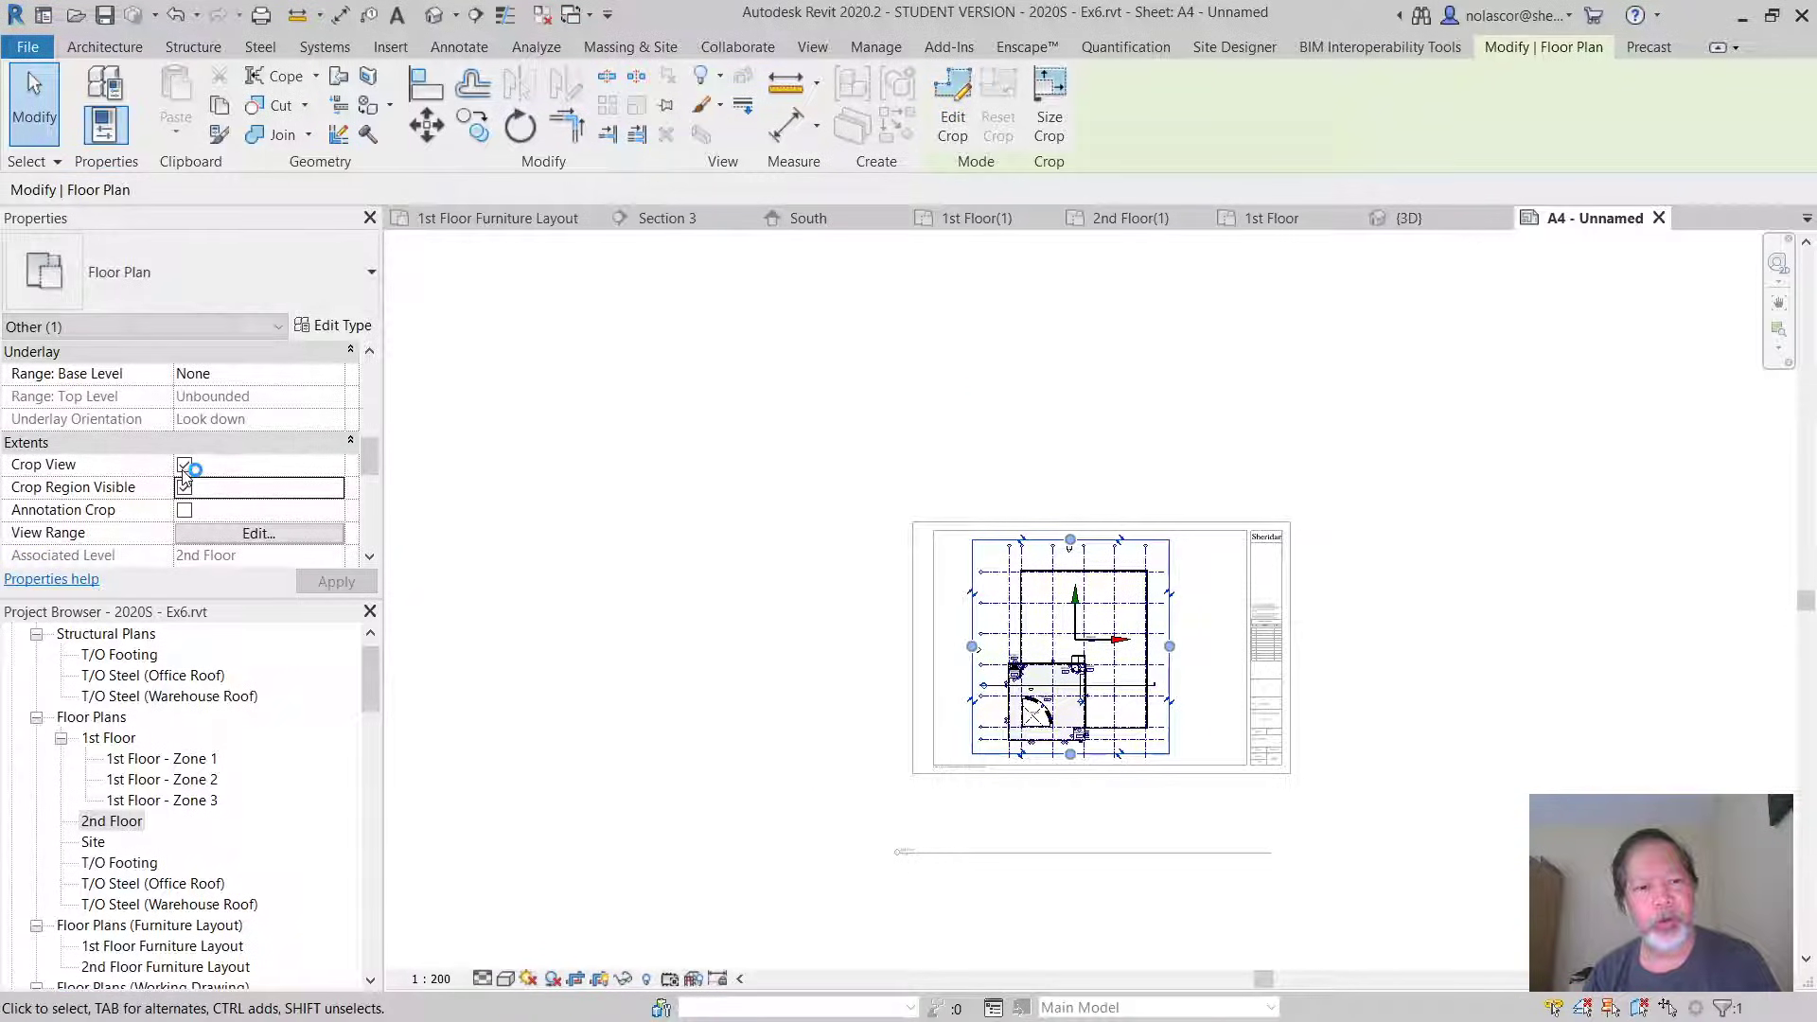
{"action": "left_click", "coordinate": [185, 466]}
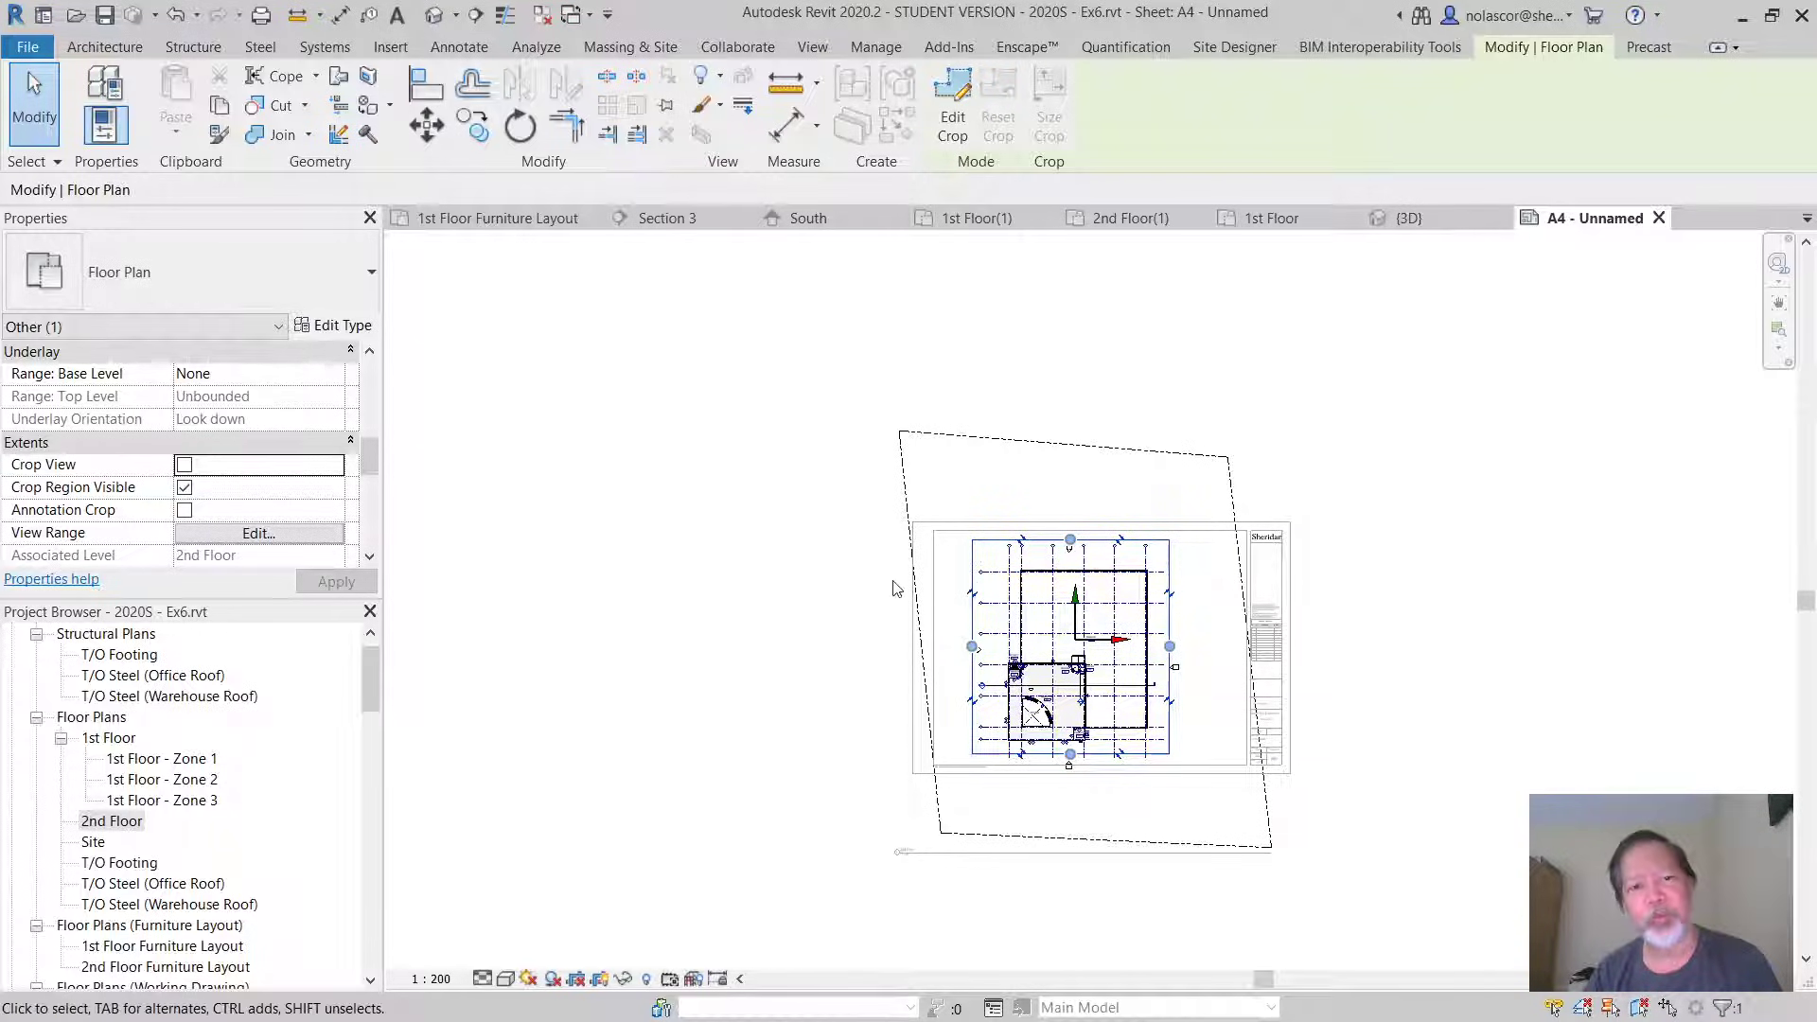
{"action": "left_click", "coordinate": [184, 467]}
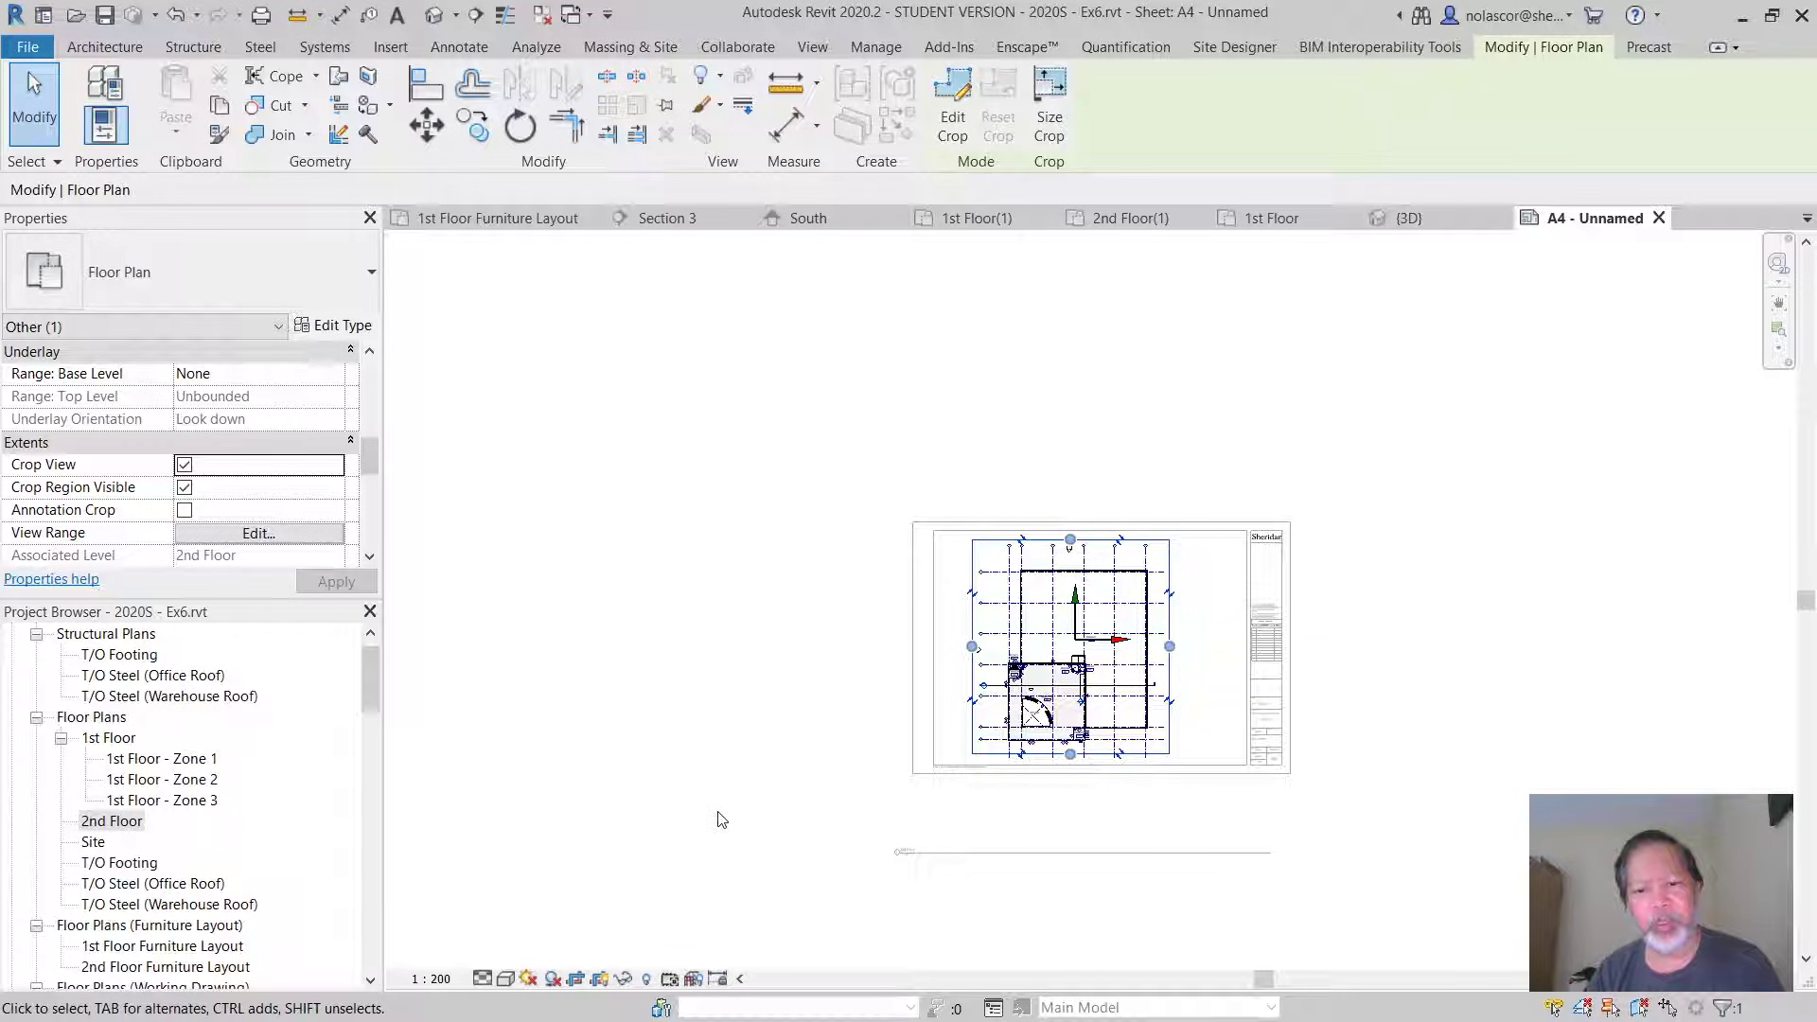
Move the 2nd Floor title up beneath the plan and shift the viewport down and right.
{"action": "left_click", "coordinate": [680, 828]}
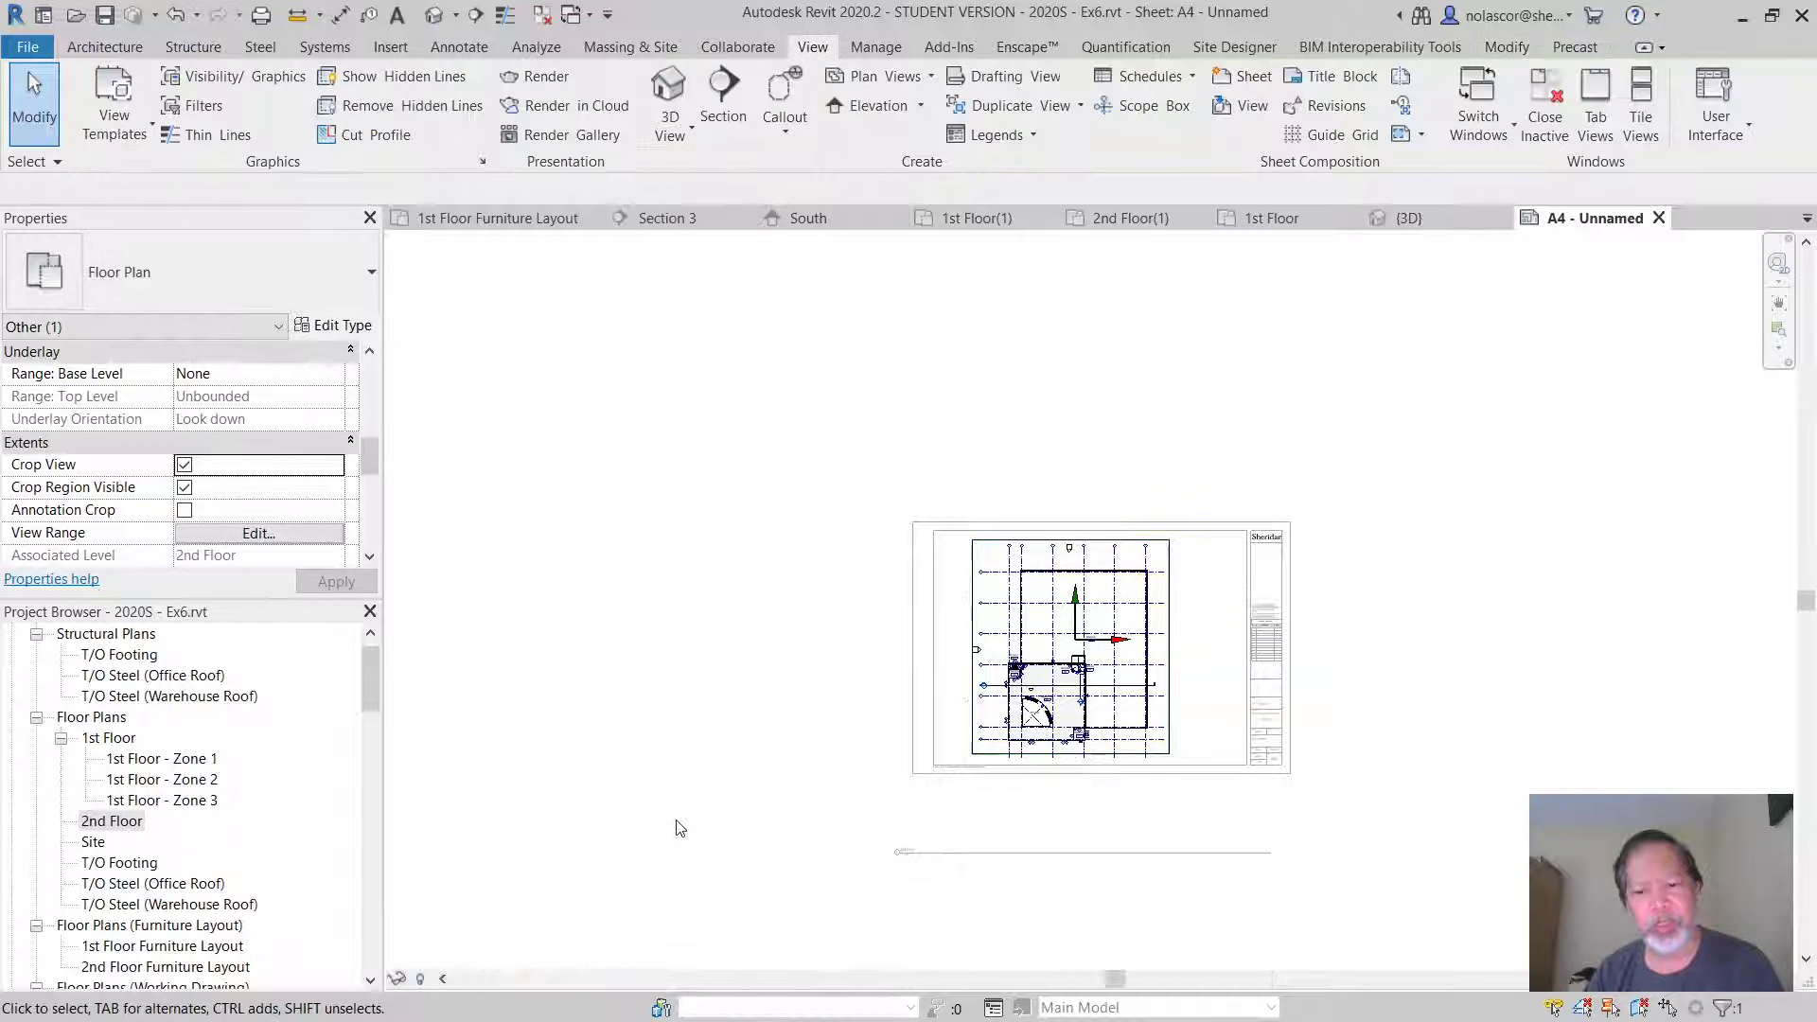
{"action": "left_click", "coordinate": [1047, 857]}
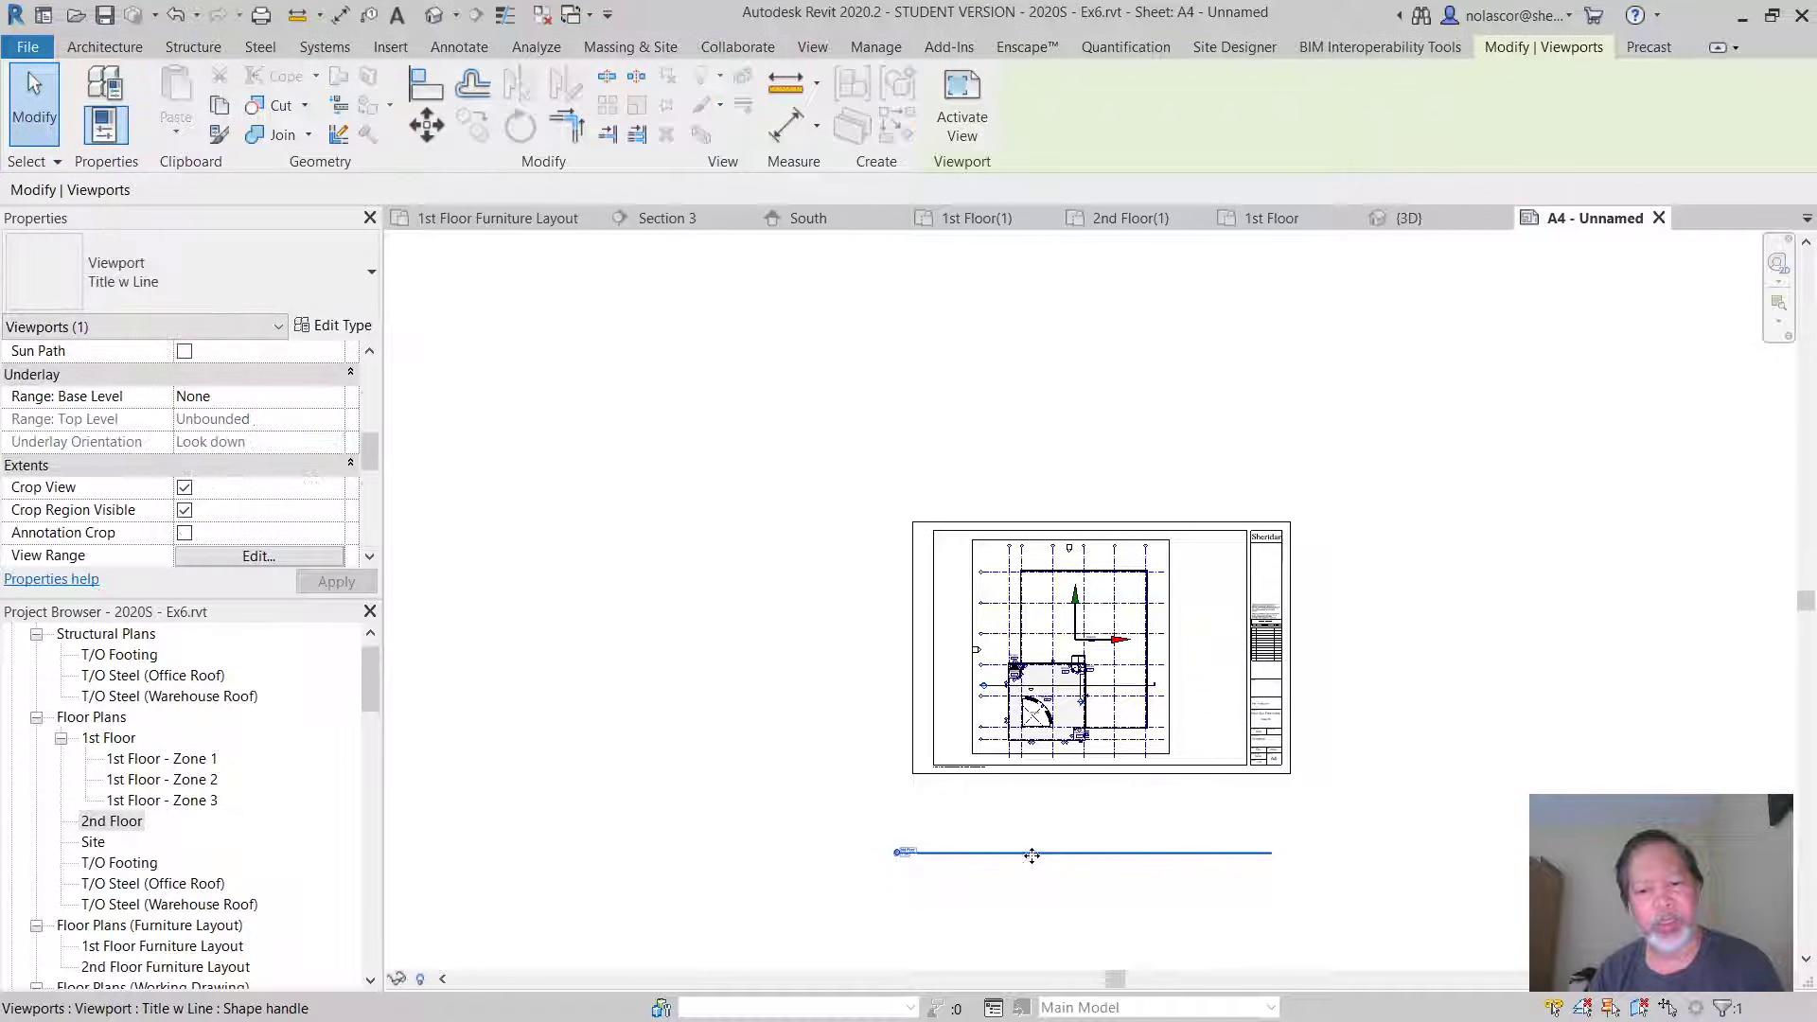
{"action": "left_click_drag", "start_coordinate": [1056, 838], "coordinate": [1107, 758]}
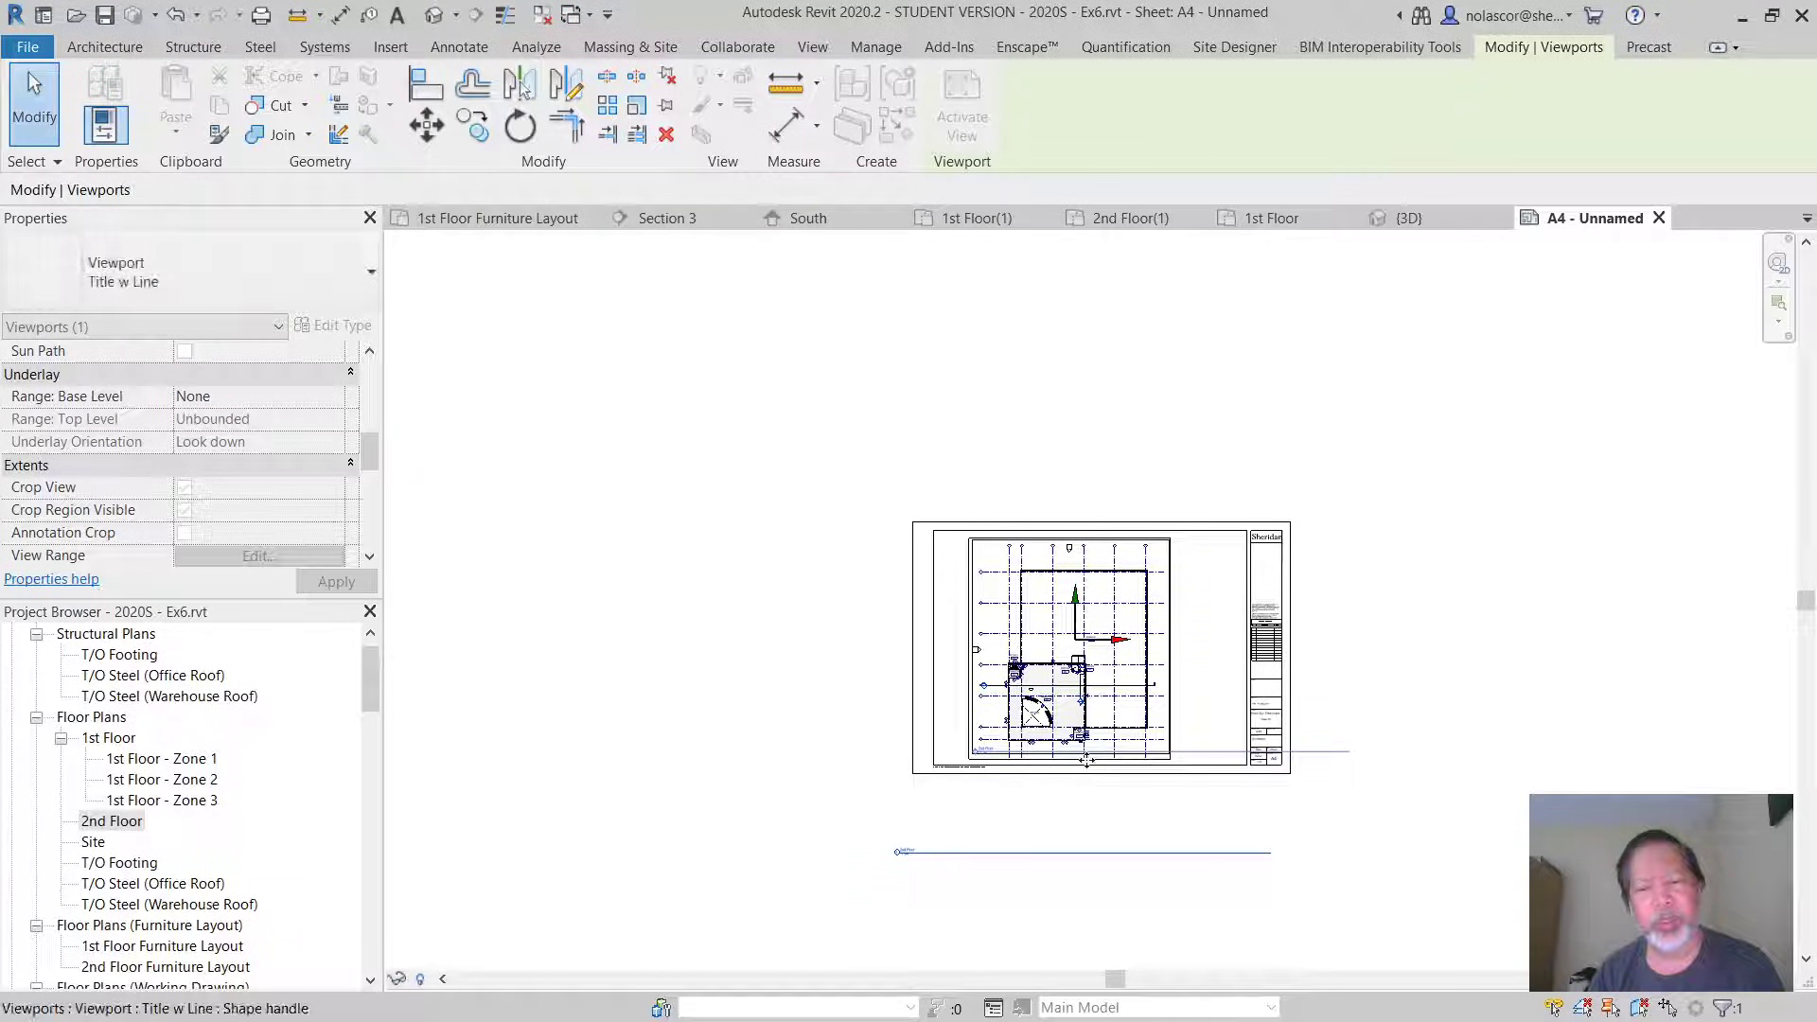
{"action": "scroll", "coordinate": [1095, 782], "scroll_direction": "up", "scroll_amount": 3}
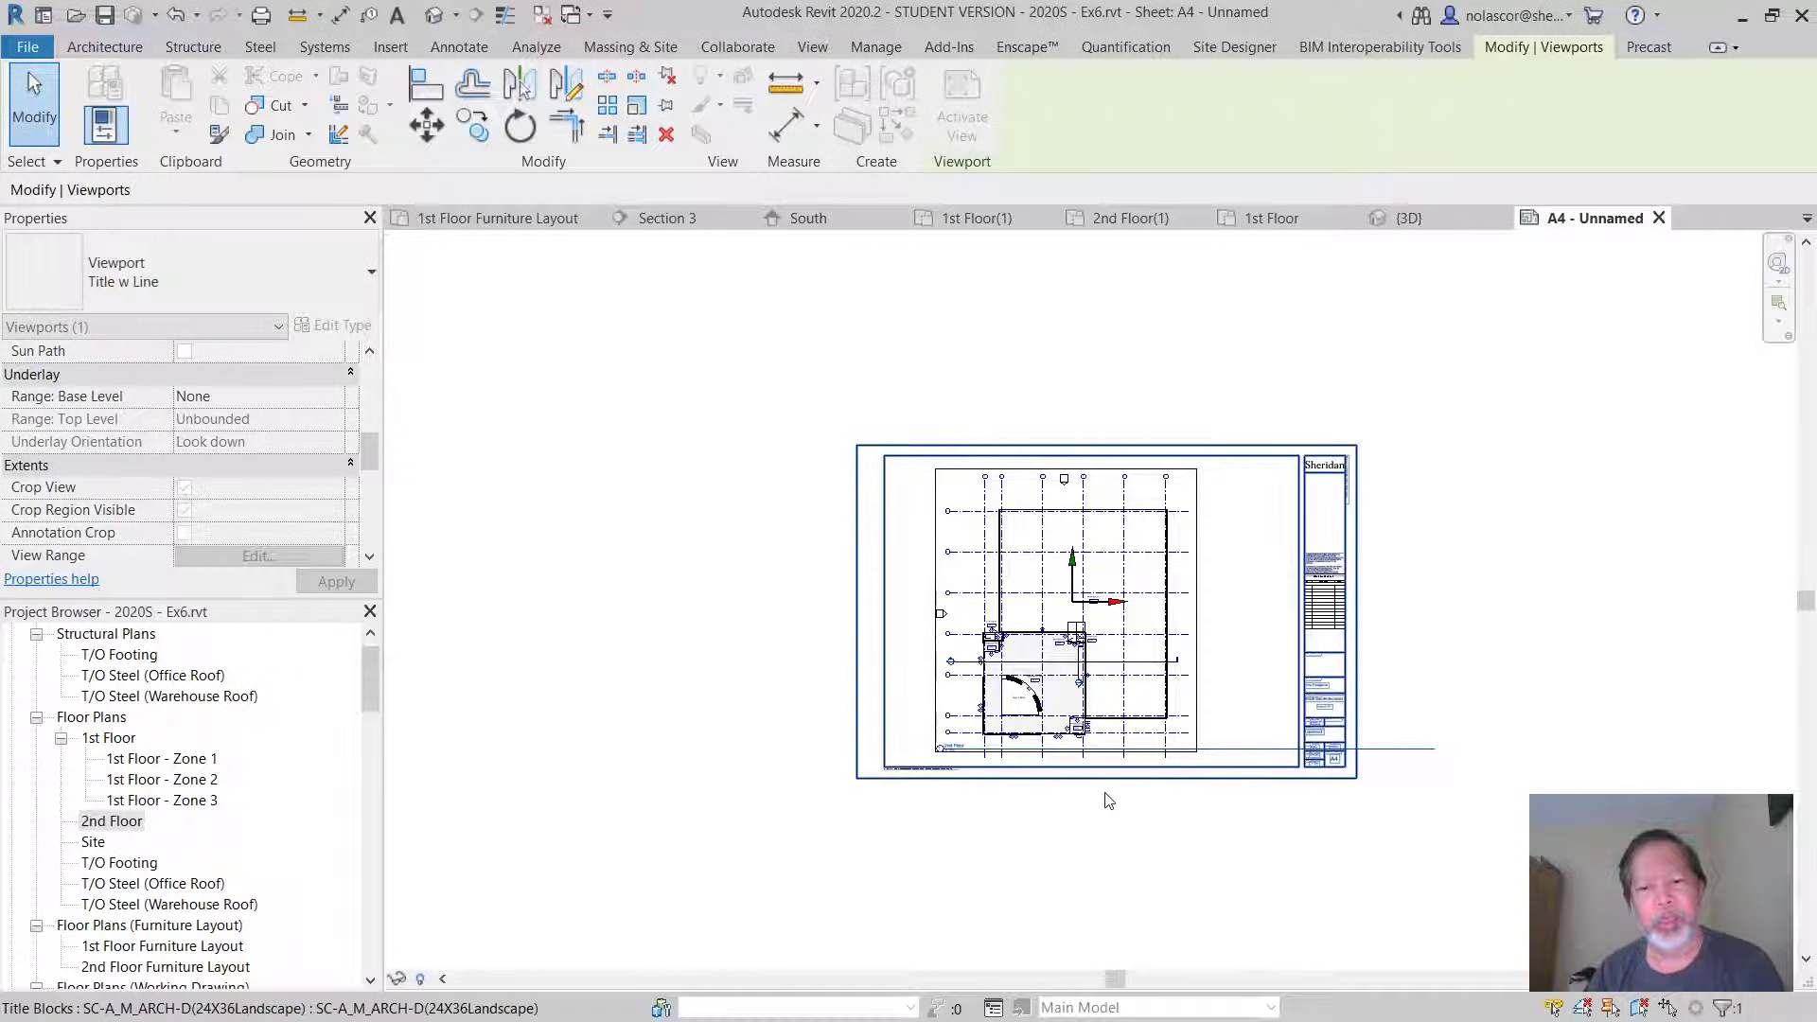
{"action": "scroll", "coordinate": [1190, 820], "scroll_direction": "up", "scroll_amount": 3}
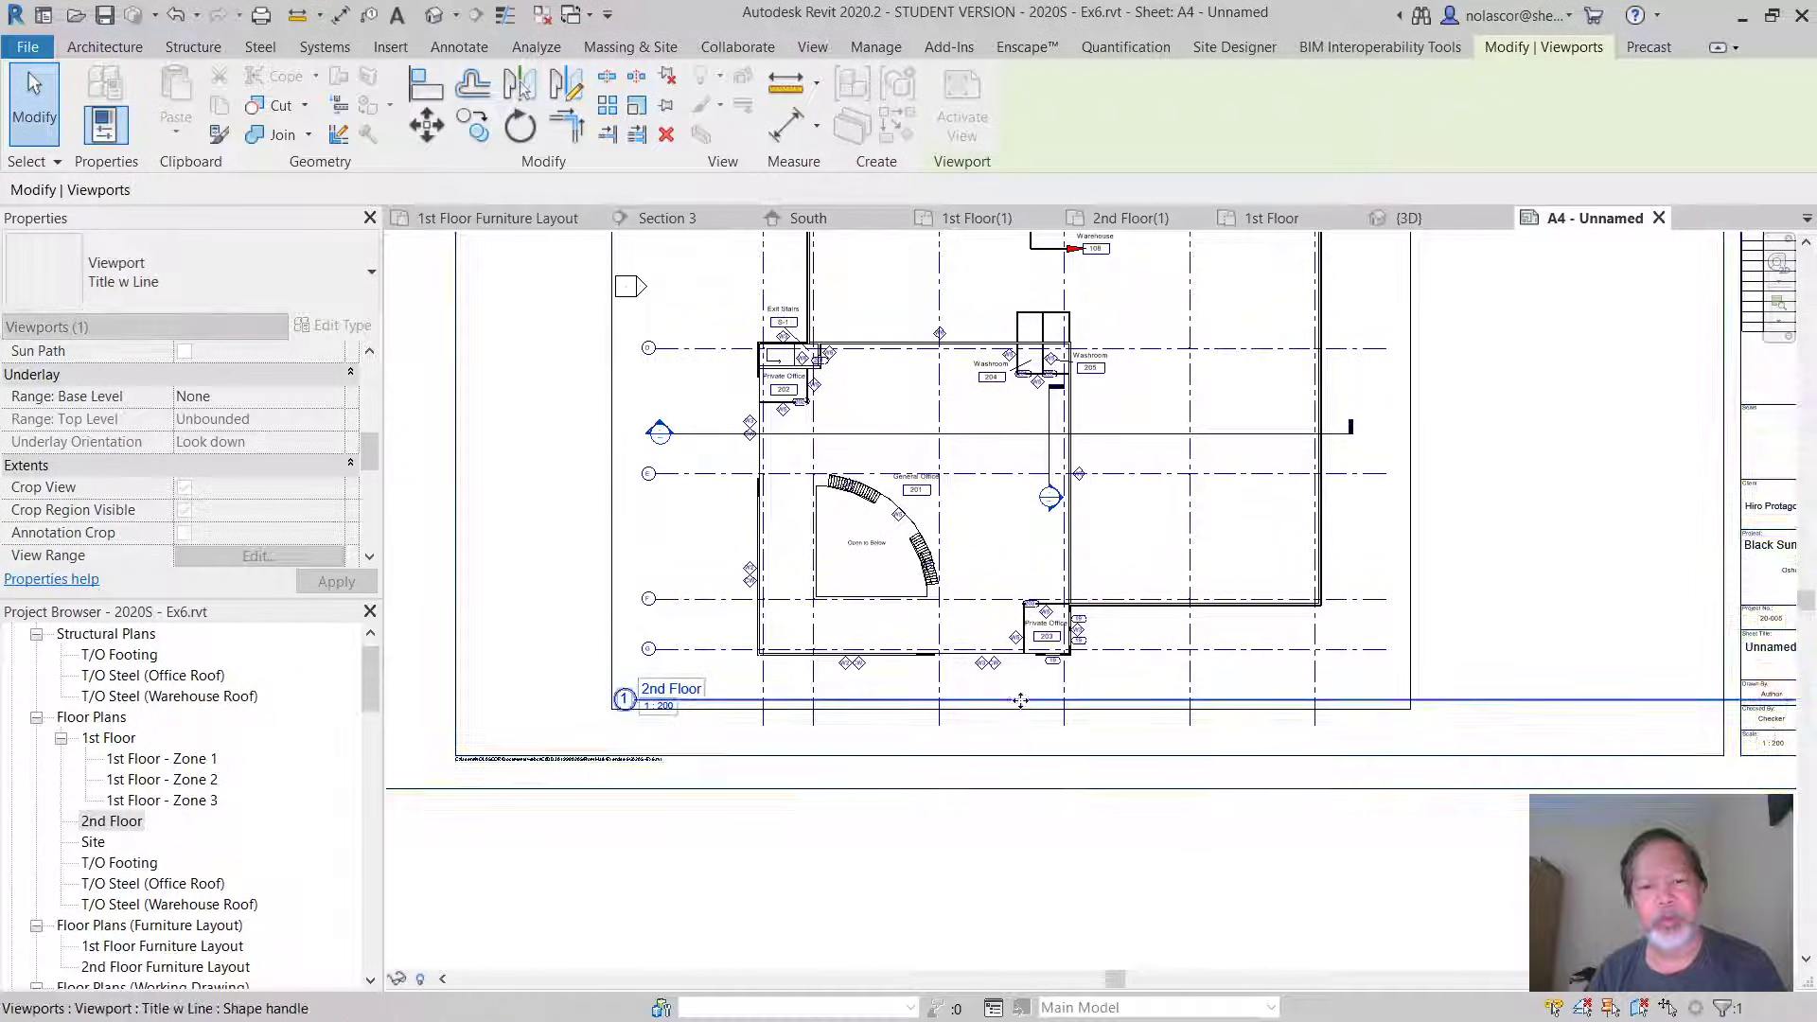
{"action": "left_click_drag", "start_coordinate": [1028, 722], "coordinate": [943, 729]}
Shorten the viewport title line so it no longer spans the titleblock.
{"action": "scroll", "coordinate": [1161, 872], "scroll_direction": "down", "scroll_amount": 3}
{"action": "left_click", "coordinate": [1323, 702]}
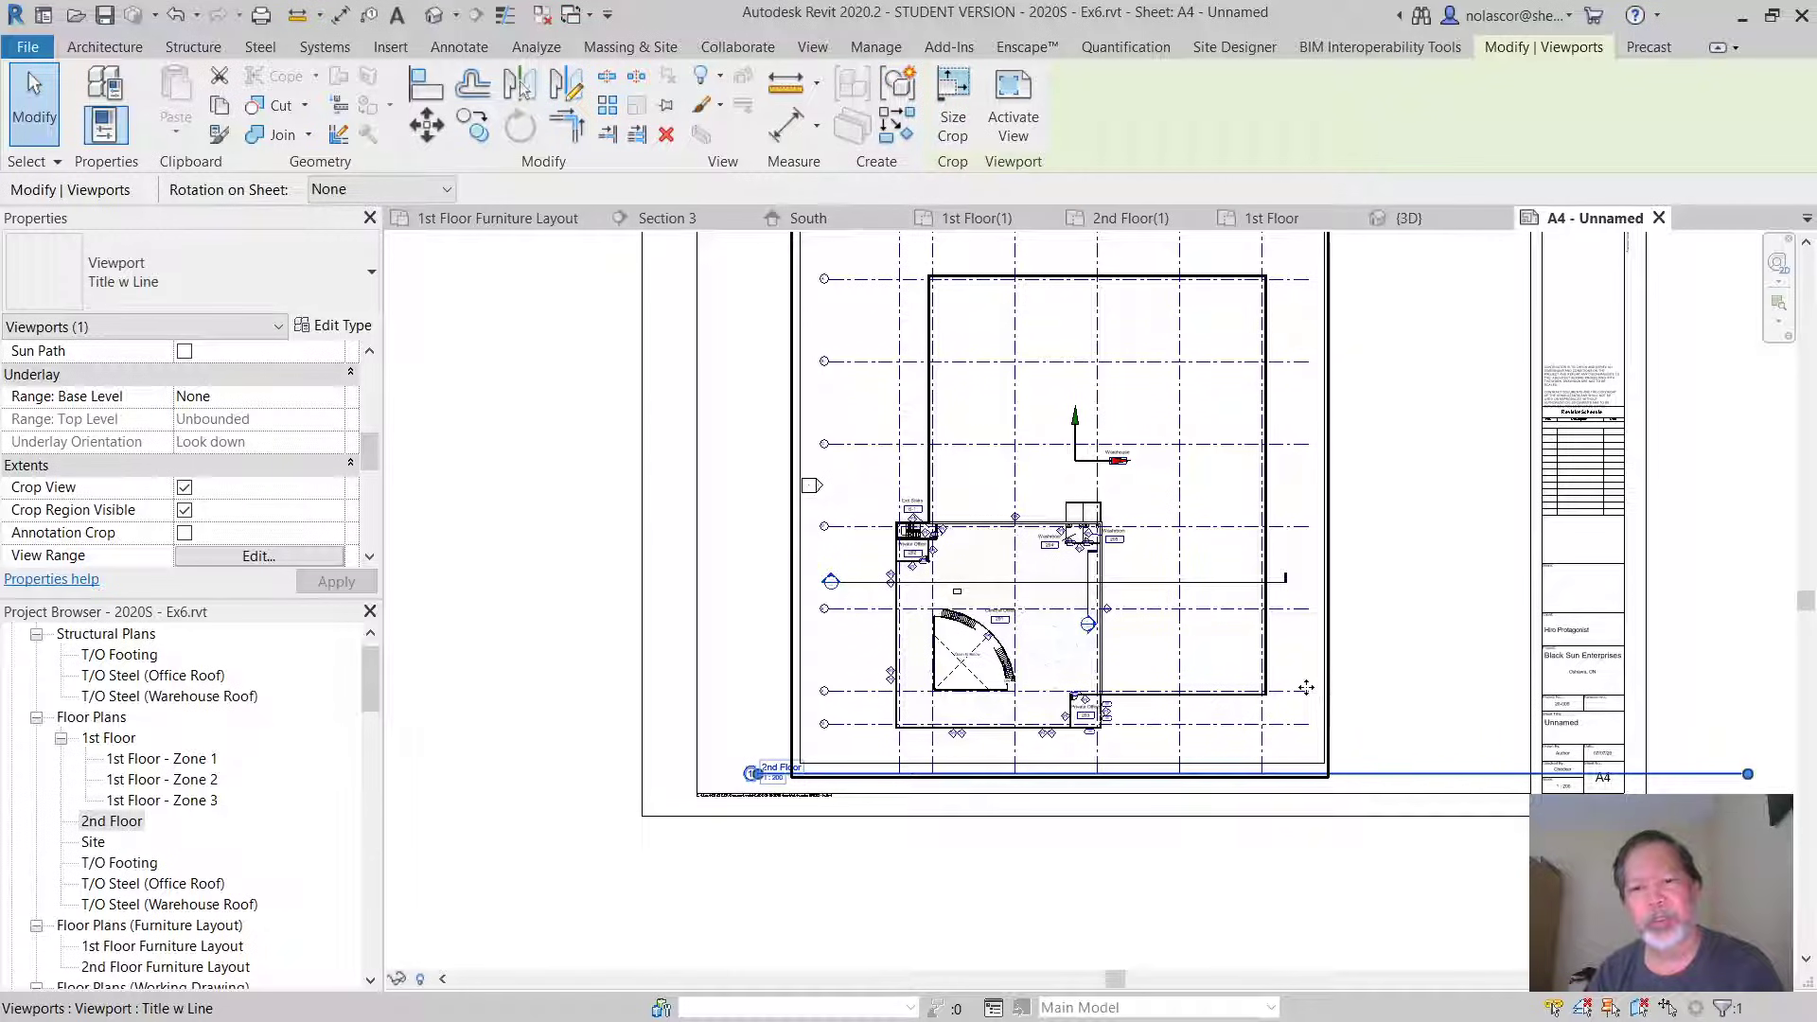
{"action": "left_click_drag", "start_coordinate": [1748, 774], "coordinate": [819, 792]}
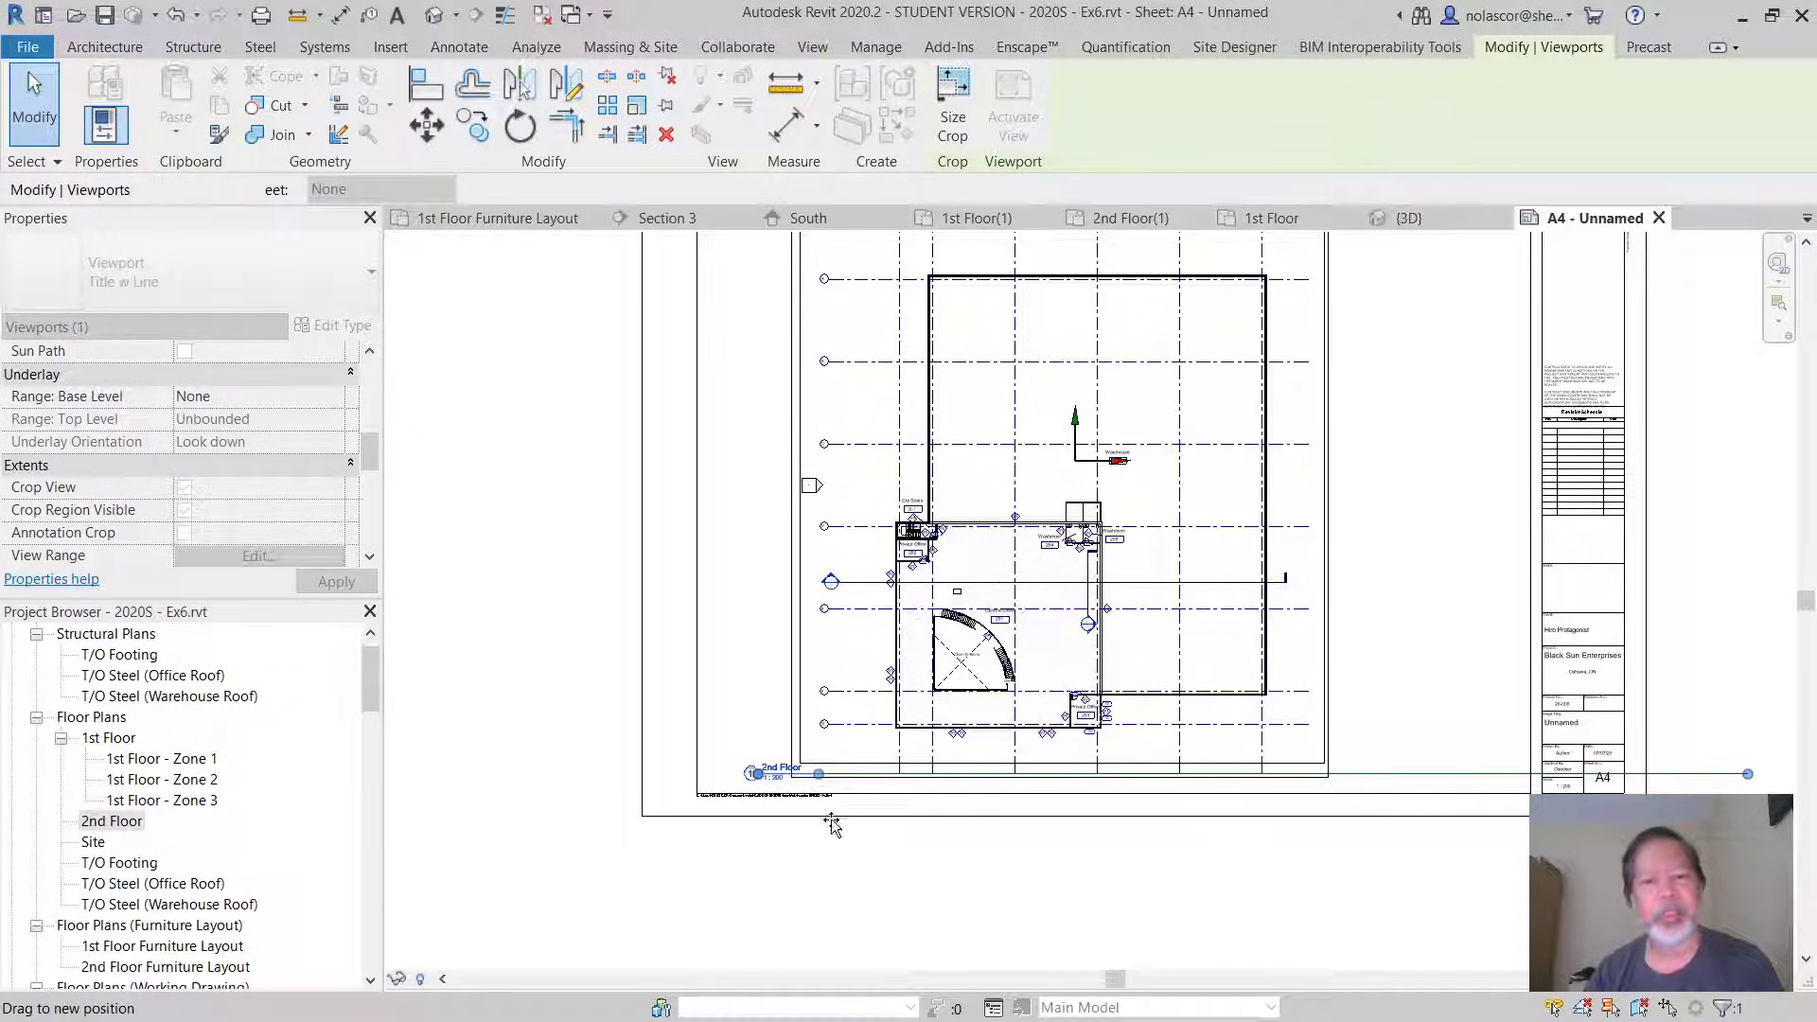
{"action": "left_click", "coordinate": [902, 863]}
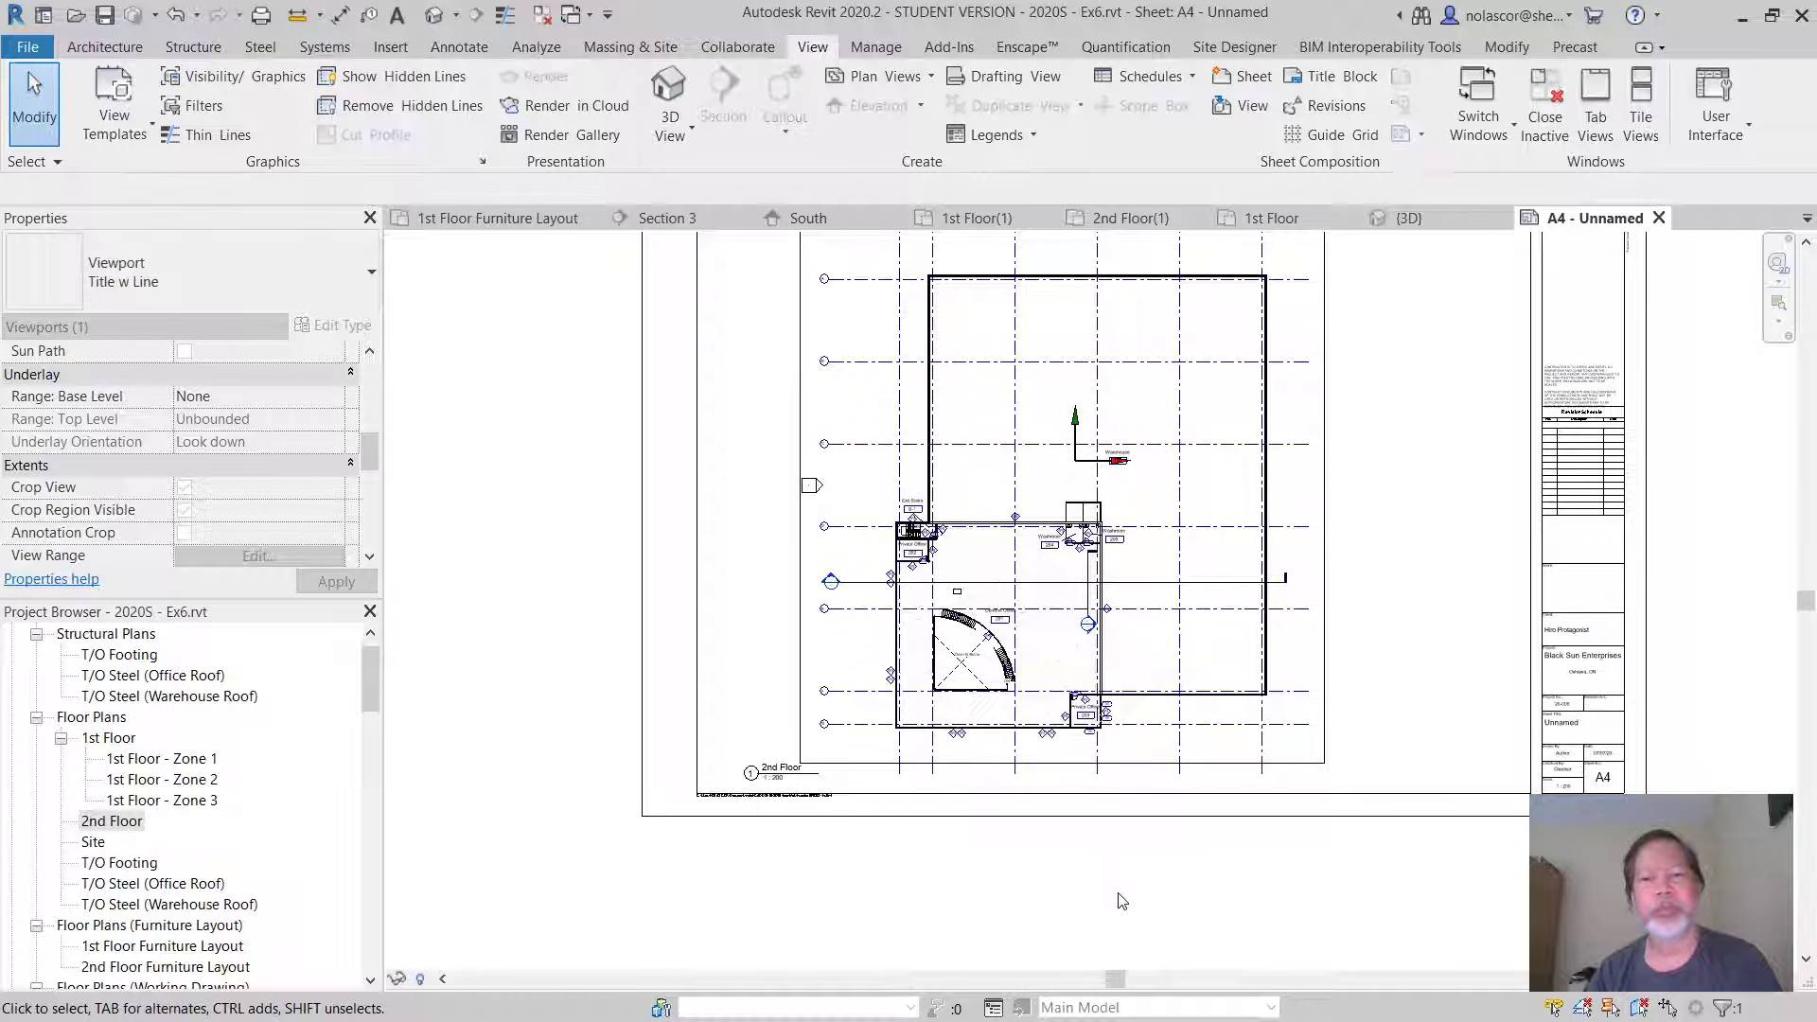
Activate the 2nd Floor view on the sheet and uncheck Crop Region Visible.
{"action": "scroll", "coordinate": [1129, 899], "scroll_direction": "down", "scroll_amount": 2}
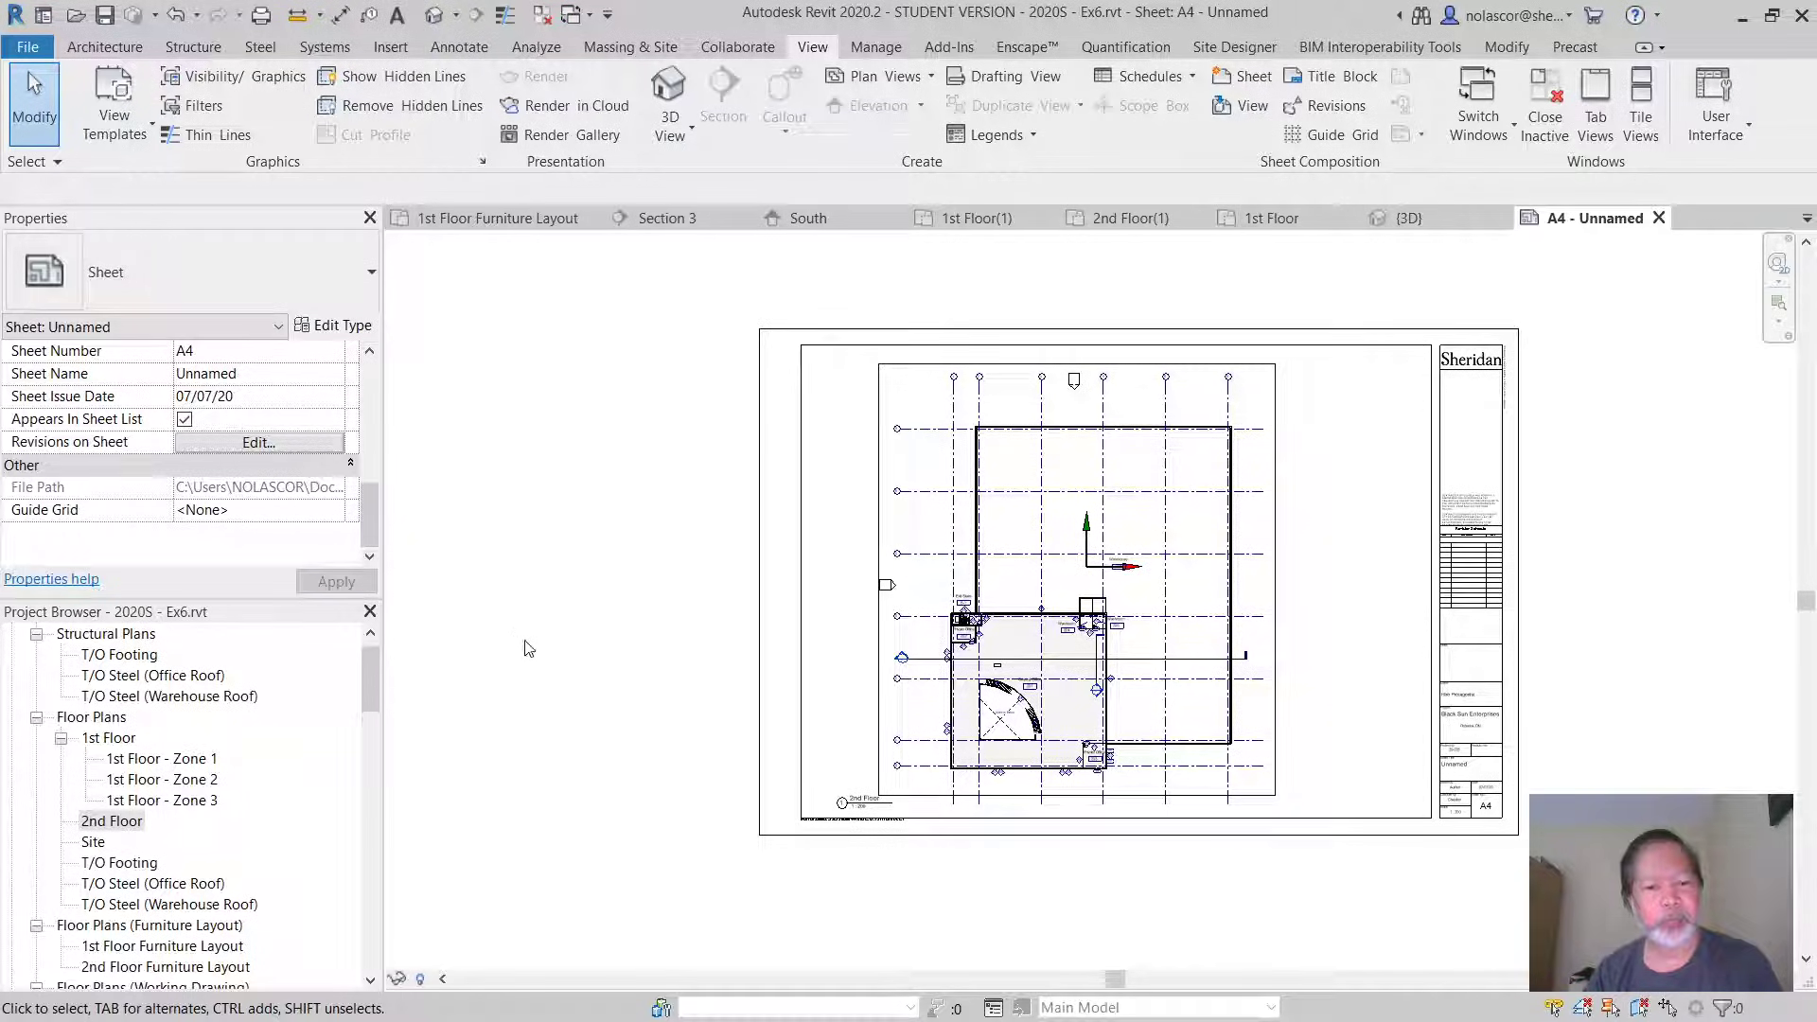
{"action": "double_click", "coordinate": [897, 591]}
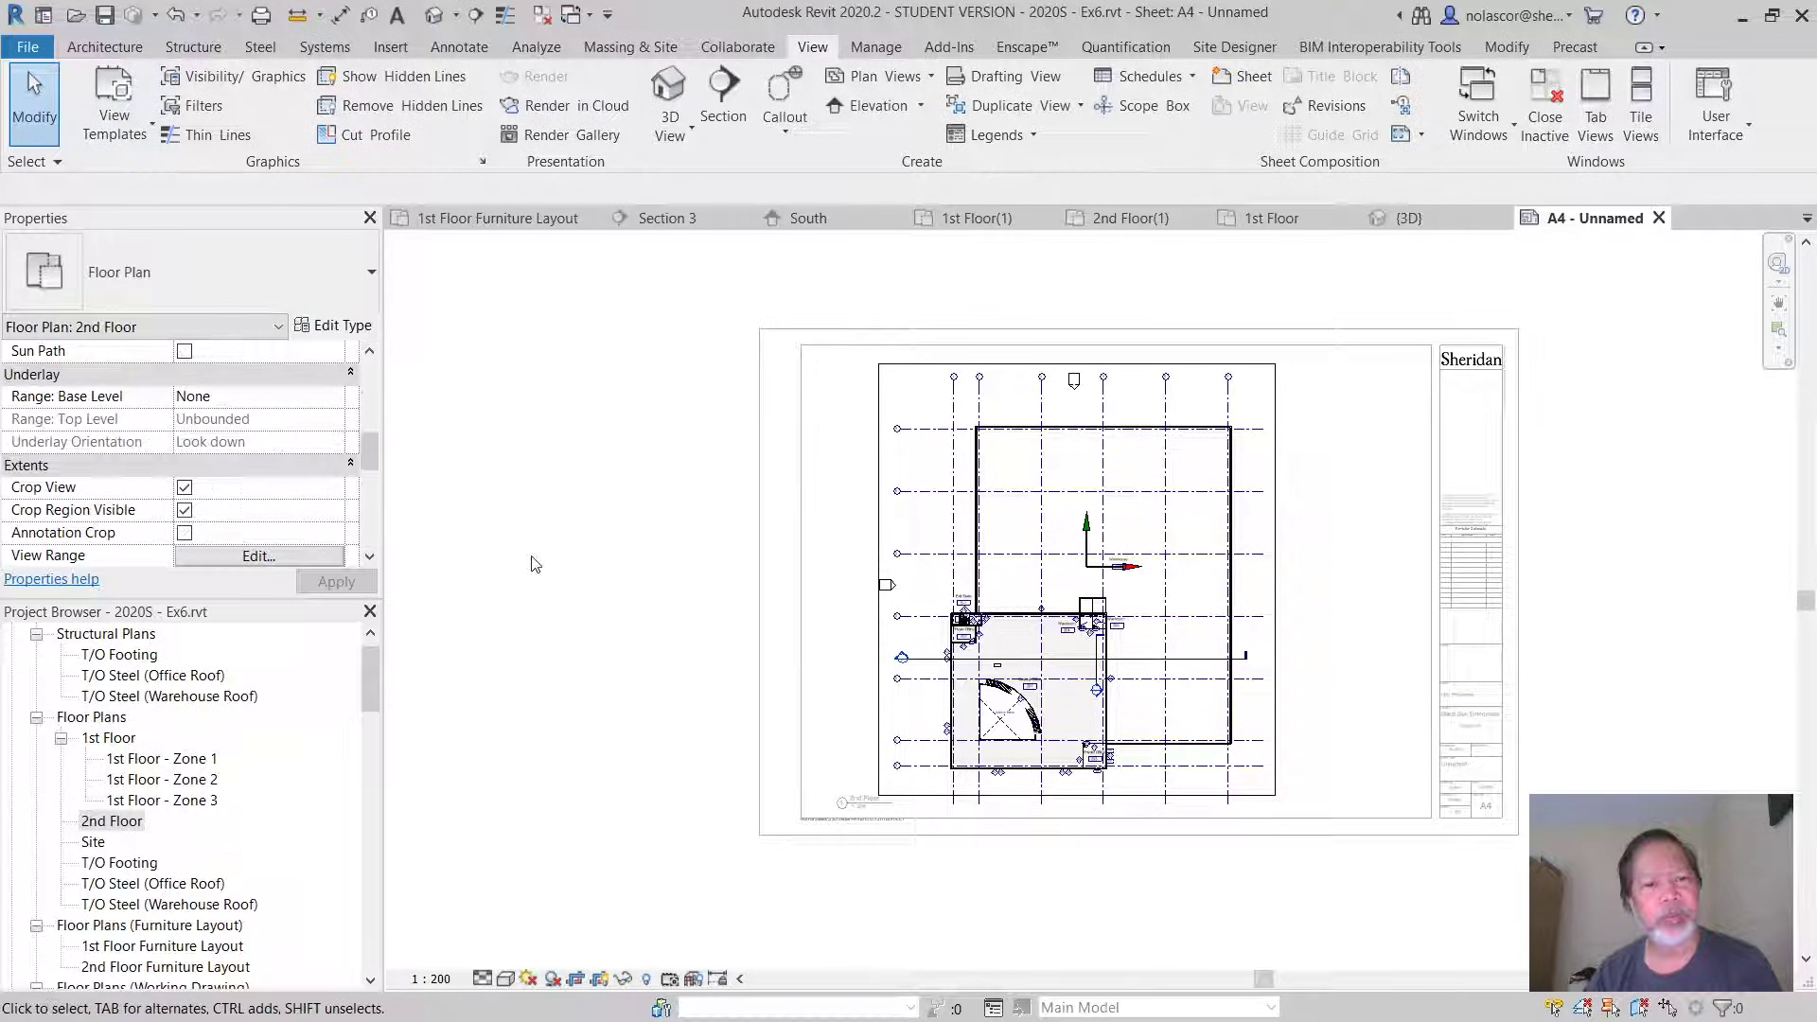
{"action": "left_click", "coordinate": [184, 512]}
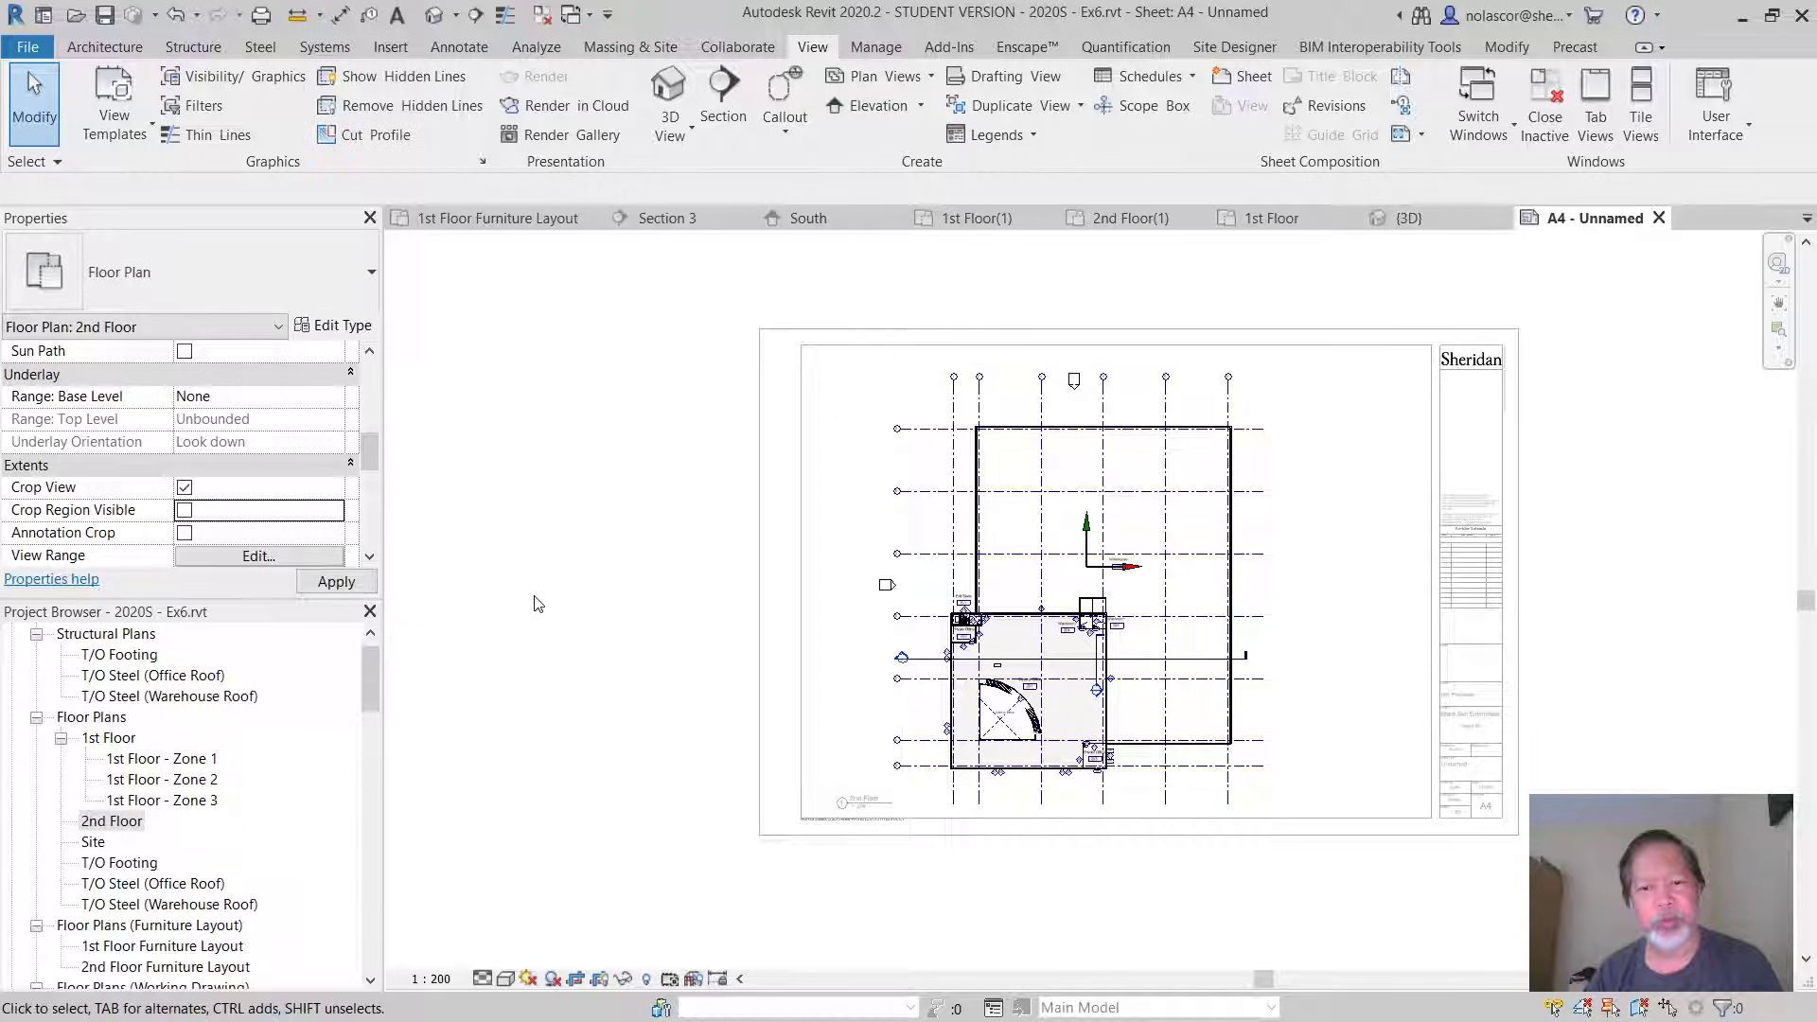